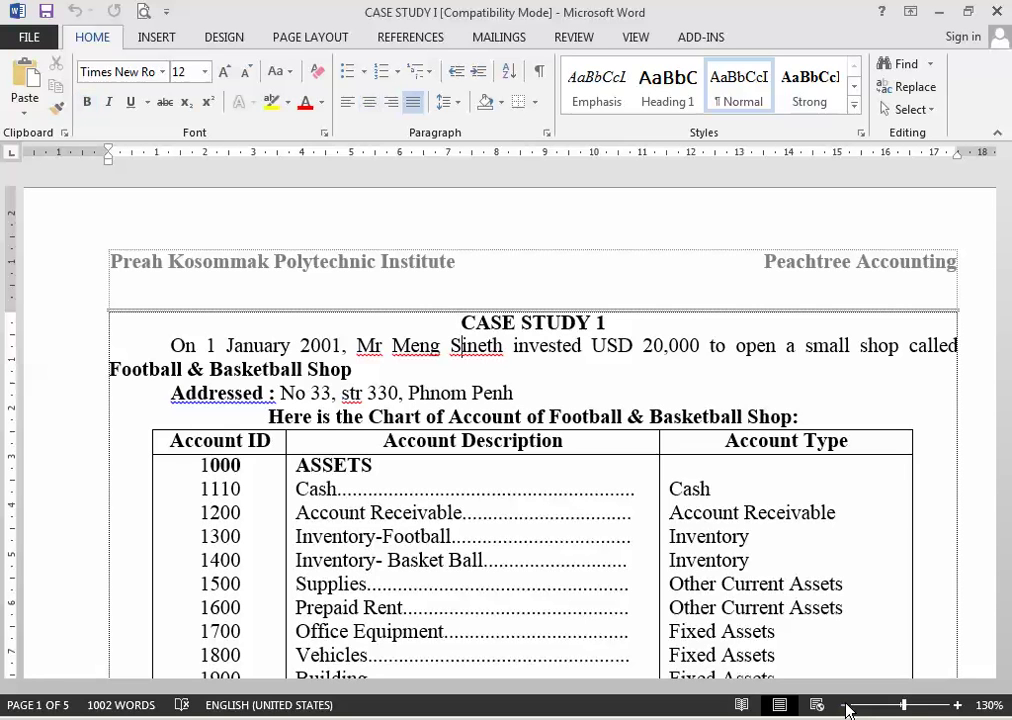
Step: Change the year in the opening sentence from 2001 to 2014
key(Down)
key(Left)
key(Left)
key(Left)
key(Left)
key(Left)
key(Left)
key(Left)
key(Left)
key(Left)
key(shift+Right)
key(shift+Right)
text(14)
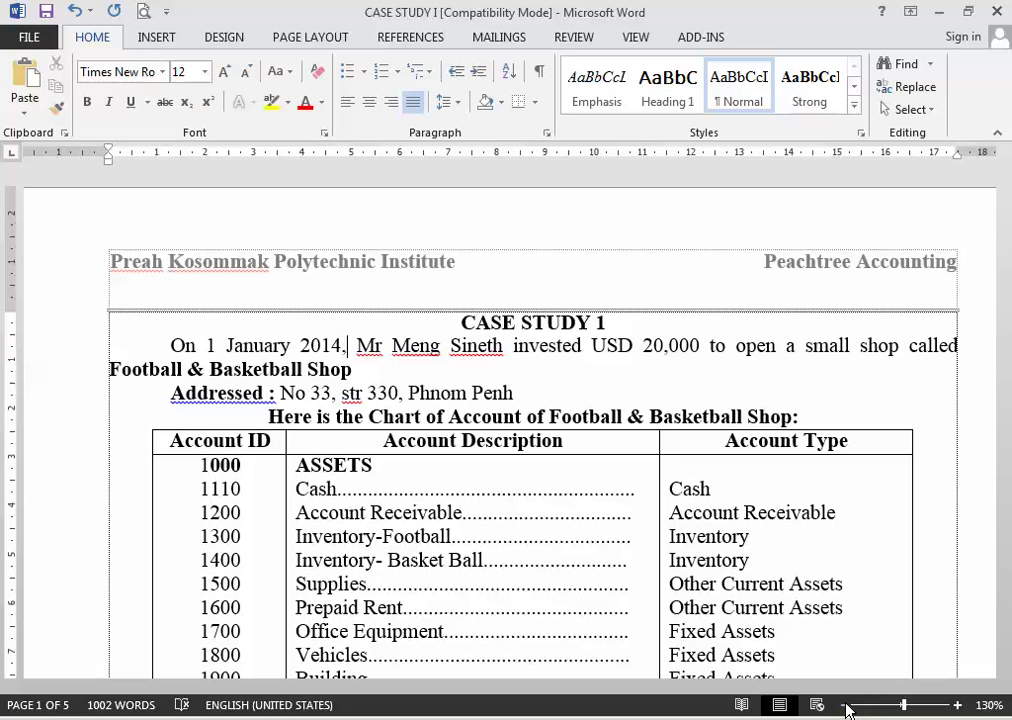
text(,)
Step: Move the cursor along the opening sentence toward the Addressed line and back to its start
key(Right)
key(Right)
key(Right)
key(Right)
key(Right)
key(Right)
key(Right)
key(Right)
key(Right)
key(Right)
key(Right)
key(Right)
key(Right)
key(Right)
key(Right)
key(Right)
key(Right)
key(Right)
key(Right)
key(Right)
key(Right)
key(Right)
key(Right)
key(Right)
key(Right)
key(Right)
key(Right)
key(Right)
key(Right)
key(Right)
key(Right)
key(Right)
key(Right)
key(Right)
key(Right)
key(Right)
key(Right)
key(Right)
key(Right)
key(Right)
key(Right)
key(Right)
key(Right)
key(Right)
key(Right)
key(Right)
key(Right)
key(Right)
key(Down)
key(Right)
key(Right)
key(Right)
key(Right)
key(Right)
key(Right)
key(Right)
key(Right)
key(Right)
key(Right)
key(Right)
key(Right)
key(Right)
key(Right)
key(Right)
key(Down)
key(Left)
key(Left)
key(Left)
key(Left)
key(Left)
key(Left)
key(Left)
key(Left)
key(Left)
key(Left)
key(Right)
key(Right)
key(Right)
key(Up)
key(Right)
key(Right)
key(Up)
key(Left)
key(Left)
key(Left)
key(Left)
key(Left)
key(Left)
key(Left)
key(Left)
key(Right)
Step: Launch Peachtree Complete Accounting 2005 from the Windows Start menu
key(super)
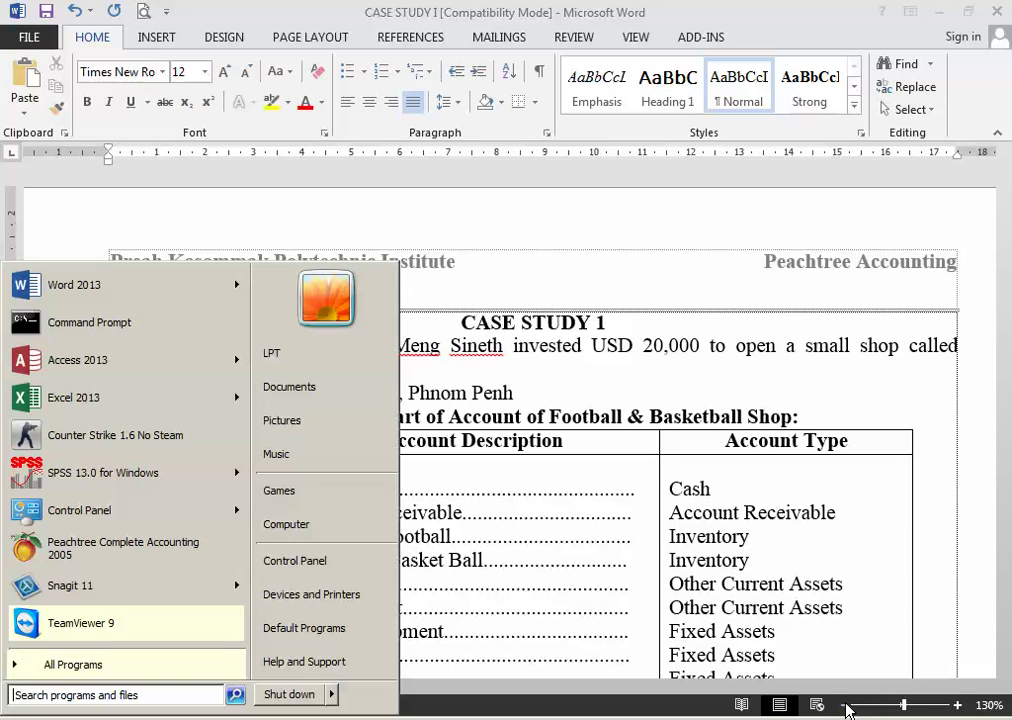
key(Up)
key(Up)
key(Up)
key(Up)
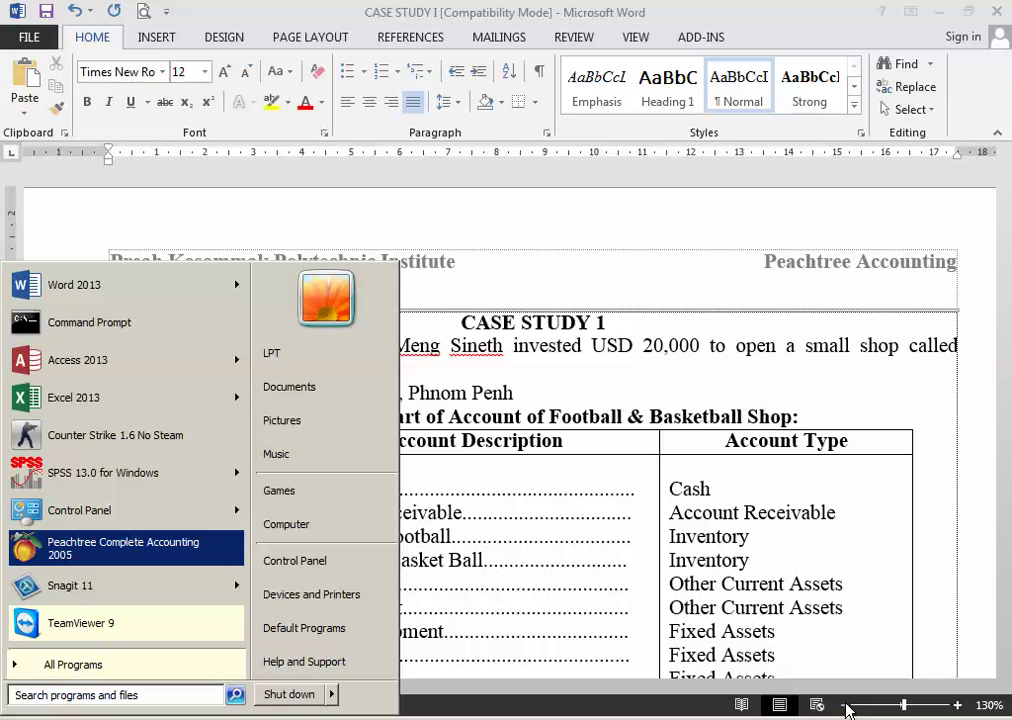
key(Return)
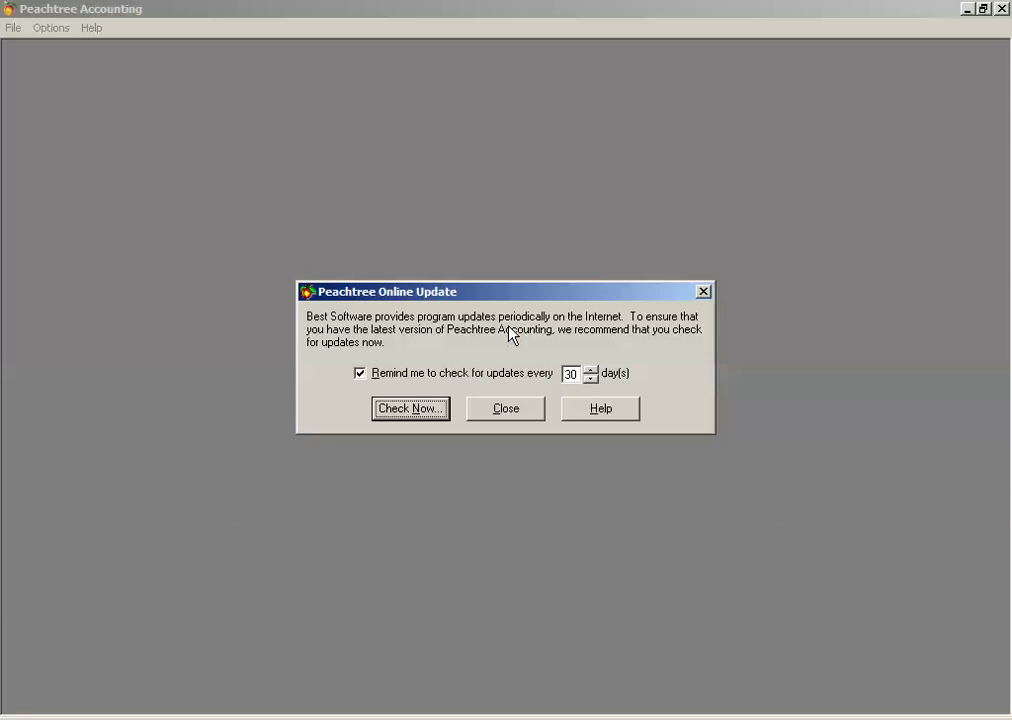
Step: Close the Online Update reminder and choose 'Create a new company'
click(506, 408)
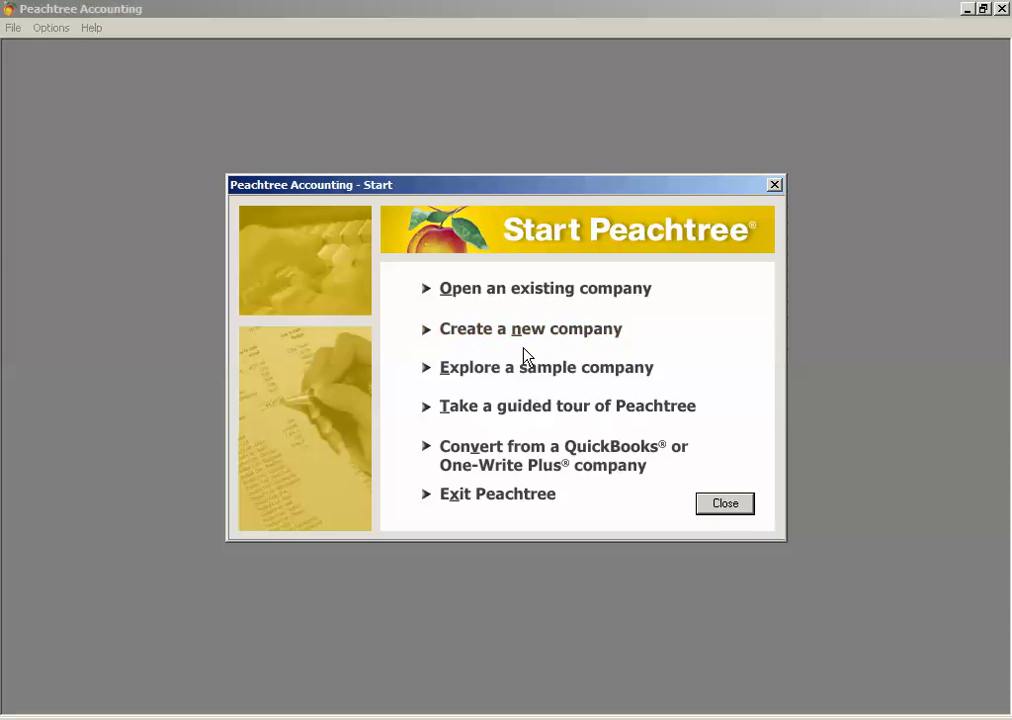
click(527, 341)
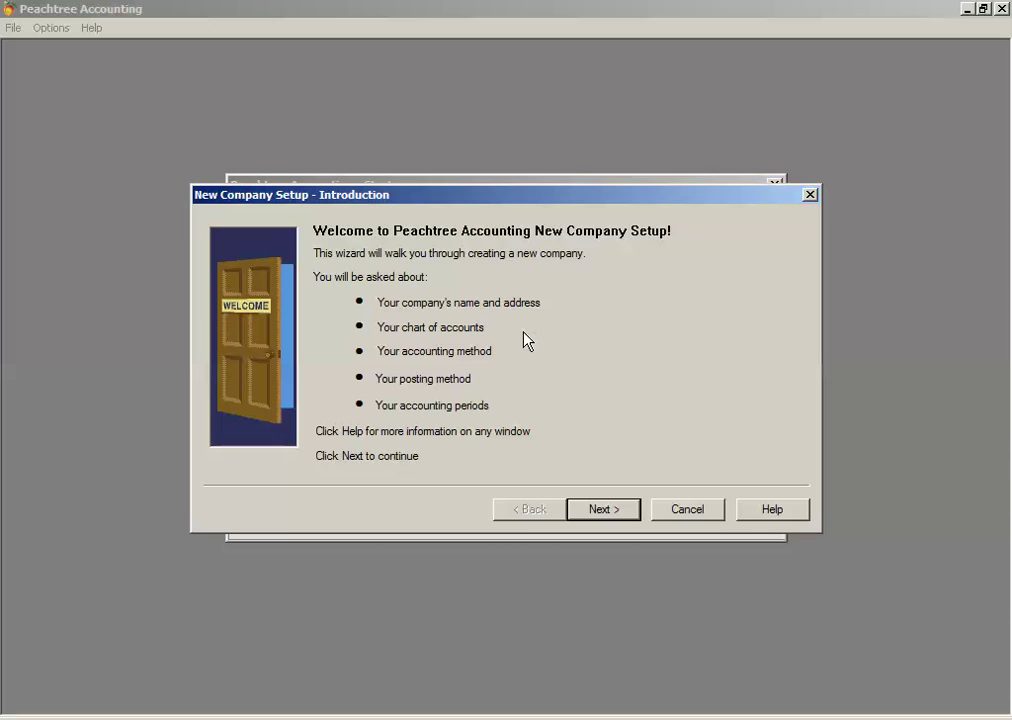
Step: Advance to Company Information and enter 'Football & Basketball Shop 2014' as the company name
click(613, 512)
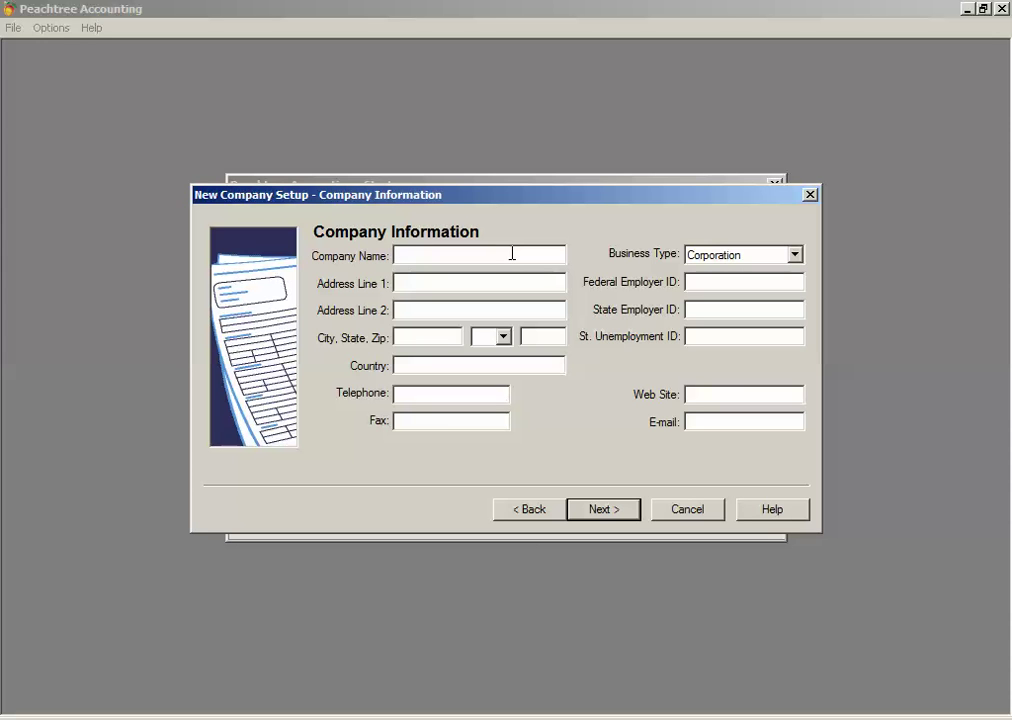
text(Fottbal)
key(BackSpace)
key(BackSpace)
key(BackSpace)
key(BackSpace)
key(BackSpace)
text(otball and)
key(BackSpace)
key(BackSpace)
key(BackSpace)
key(BackSpace)
text(&B)
key(BackSpace)
text(Basketball Shop)
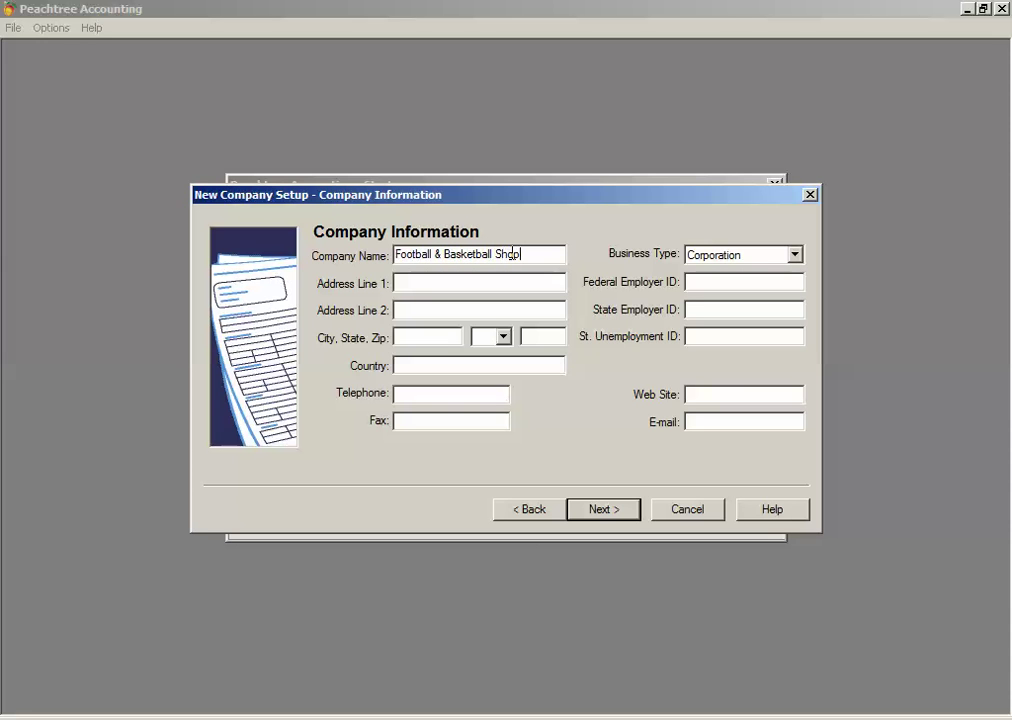
text( 2014)
Step: Set the business type to Sole Proprietorship
click(526, 282)
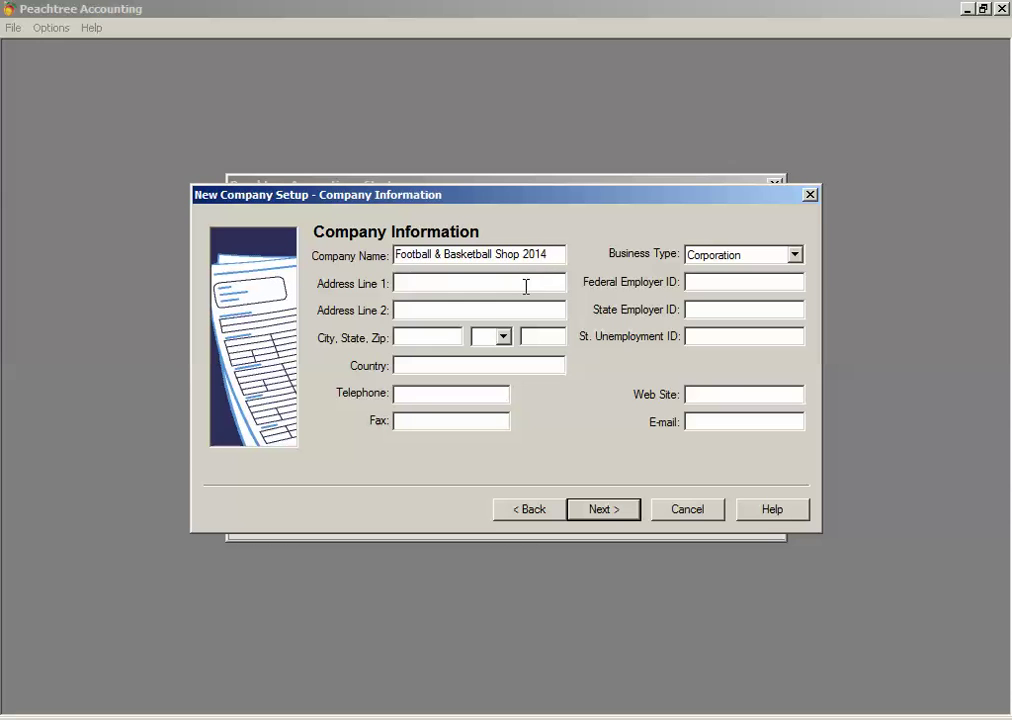
click(692, 257)
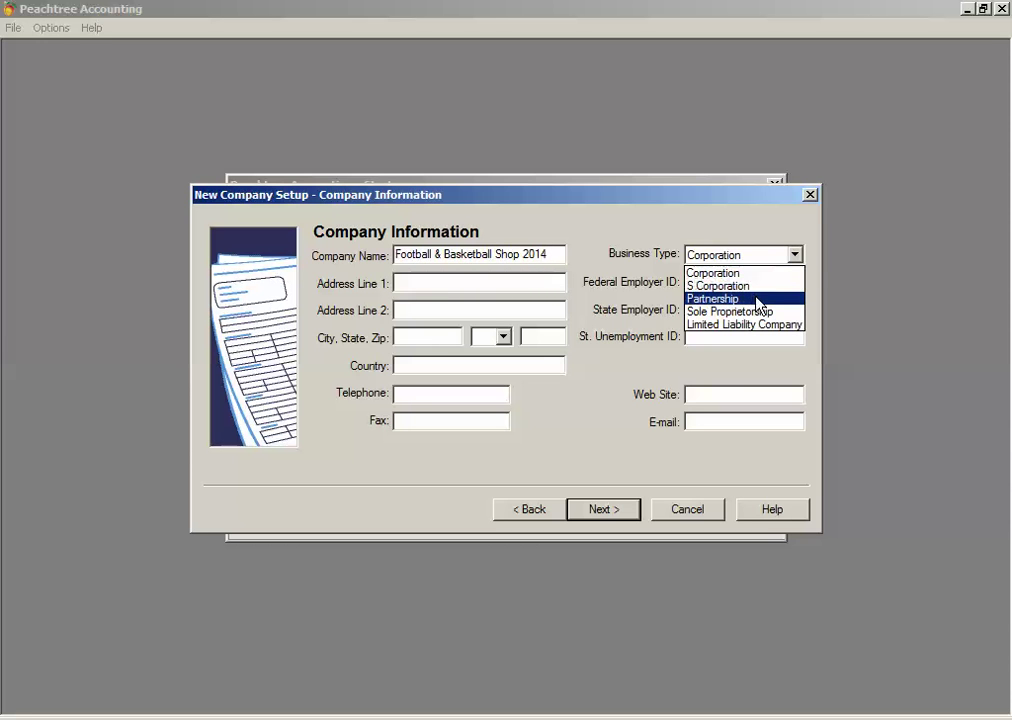
click(763, 312)
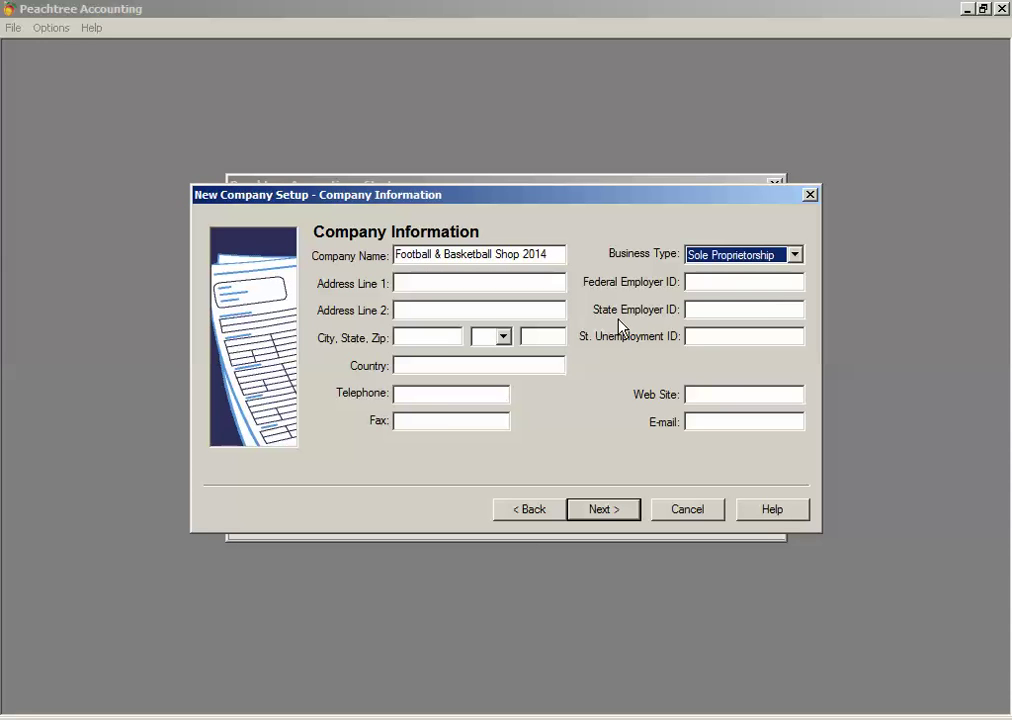
Step: Fill in the company's street address across Address Line 1 and Address Line 2
click(500, 281)
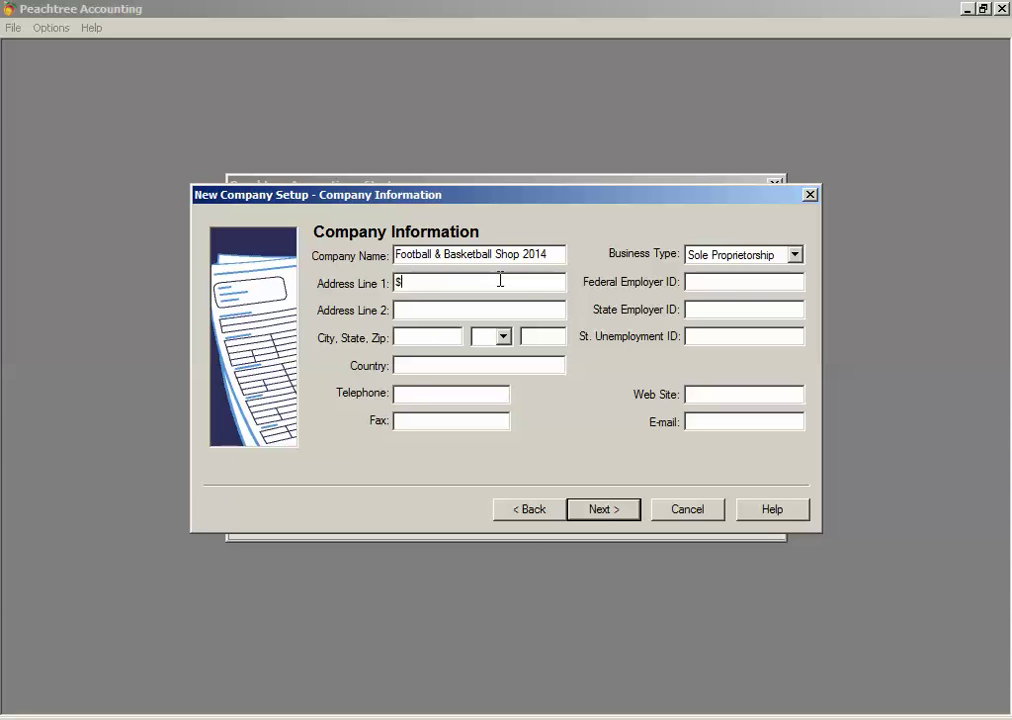
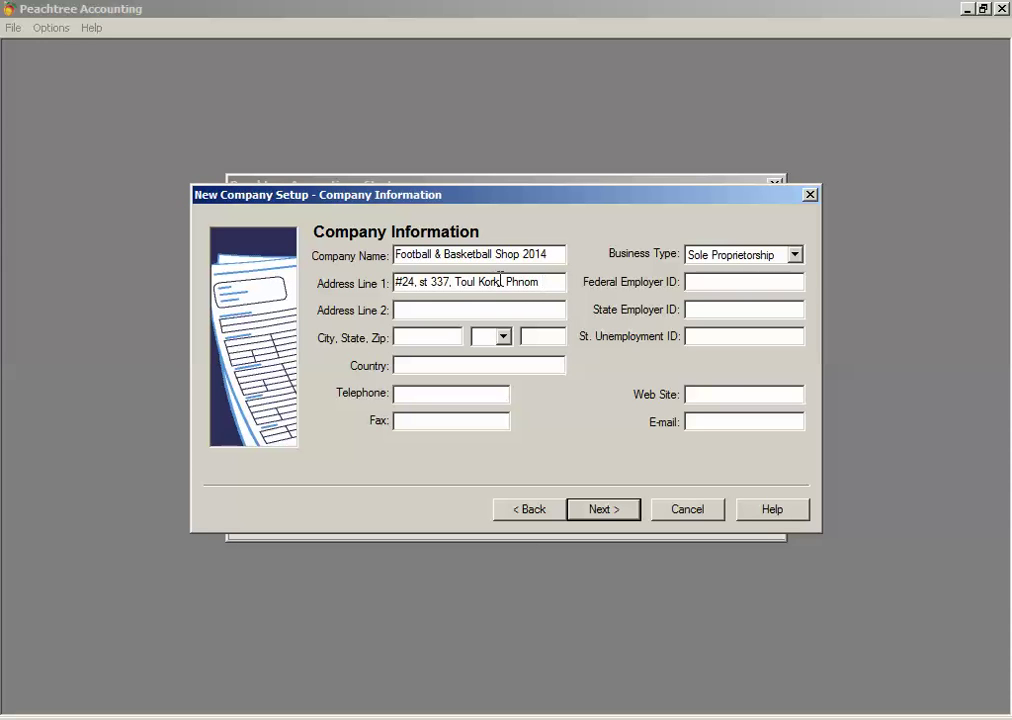
key(Tab)
text(Phnom Penh, Cambodia)
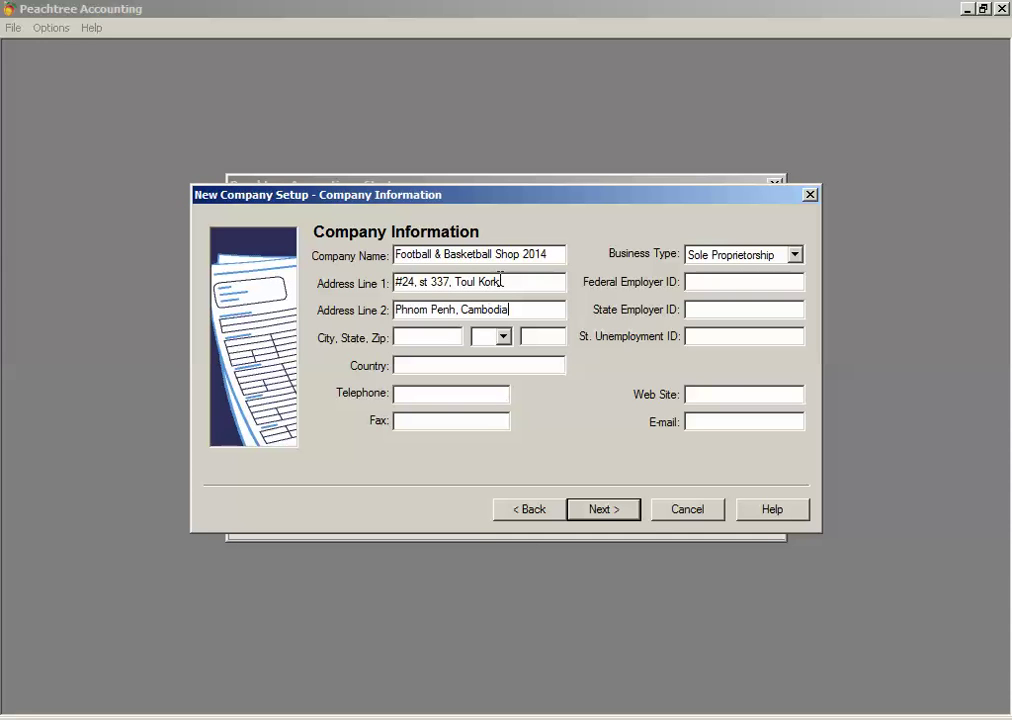
click(501, 281)
text(,)
click(445, 339)
click(492, 364)
Step: Set the country to Cambodia and enter the company's telephone and fax numbers
text(Camo)
key(BackSpace)
text(bodia)
key(Tab)
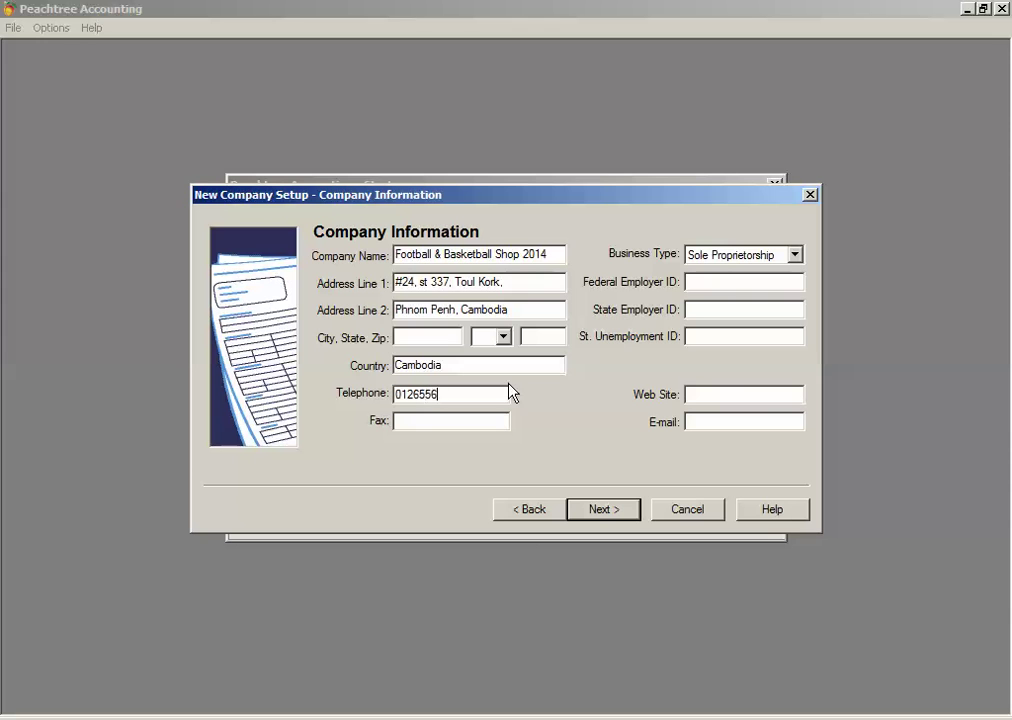
click(497, 421)
Step: Enter the company's web site address and e-mail address
click(727, 398)
text(www.)
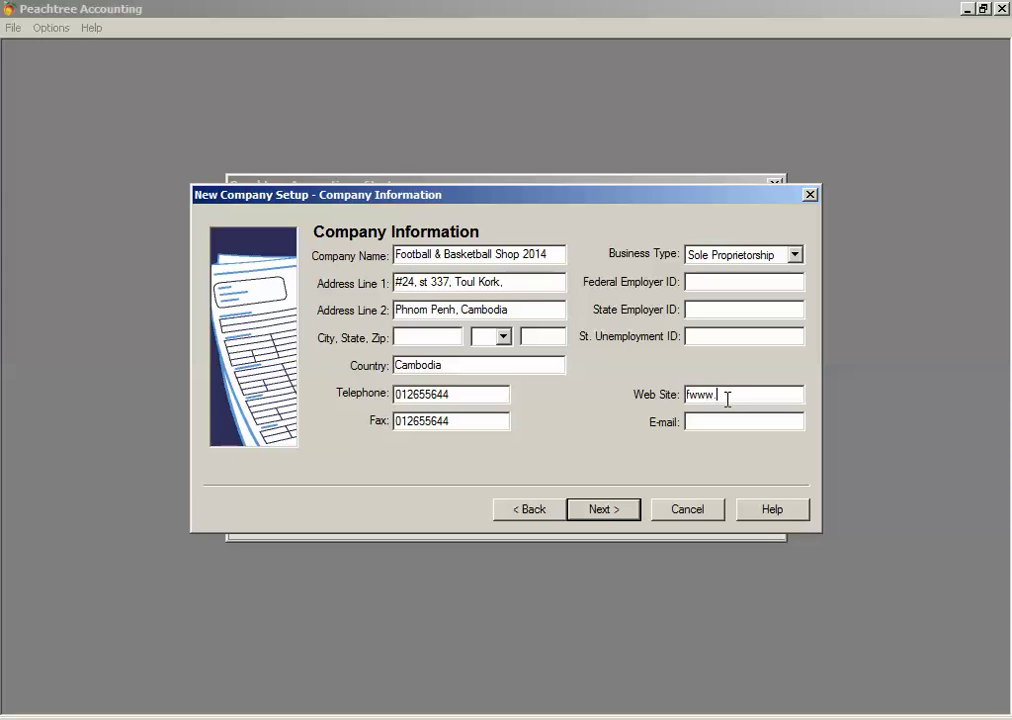
key(BackSpace)
key(BackSpace)
key(BackSpace)
key(BackSpace)
text(www.pp.edu.com.kh)
key(Tab)
key(shift+Tab)
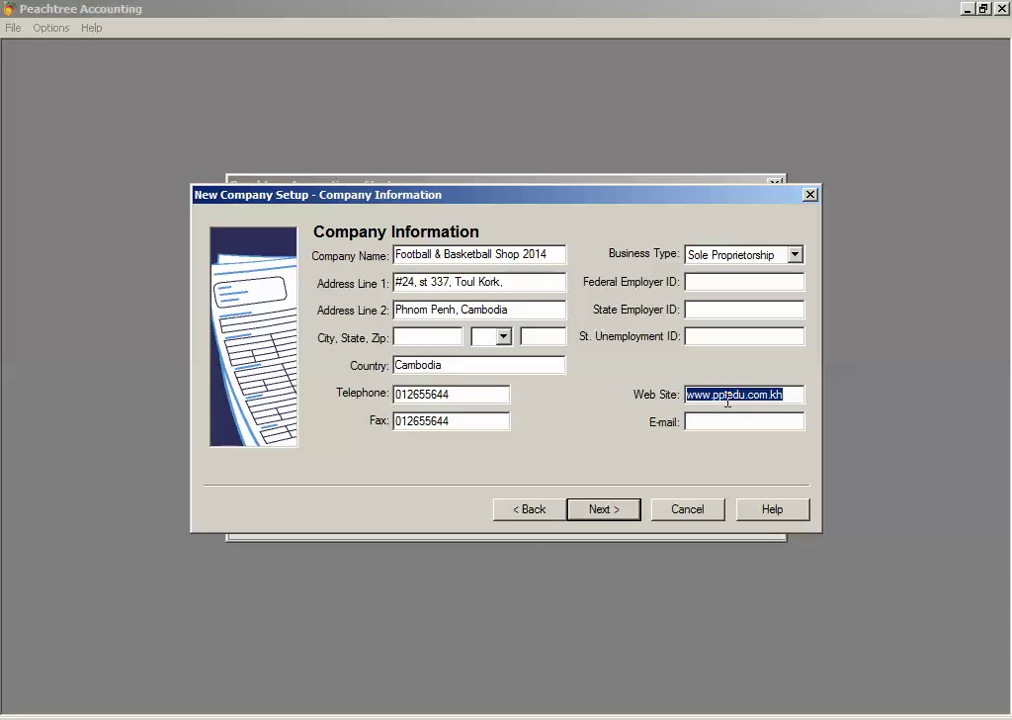
key(End)
key(BackSpace)
key(BackSpace)
key(BackSpace)
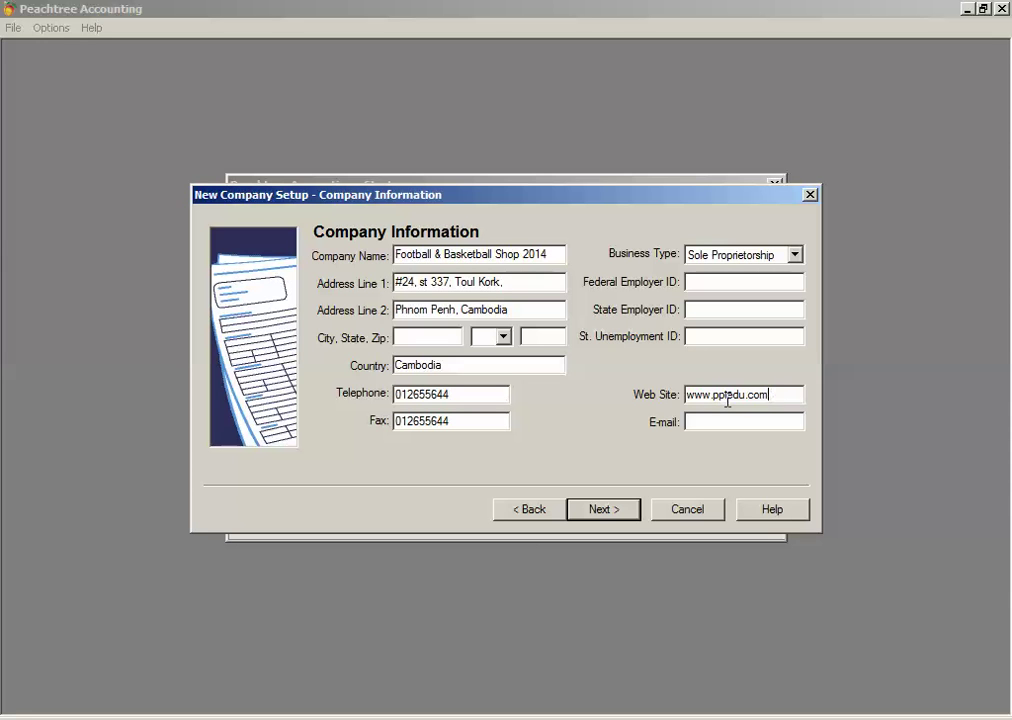
key(Tab)
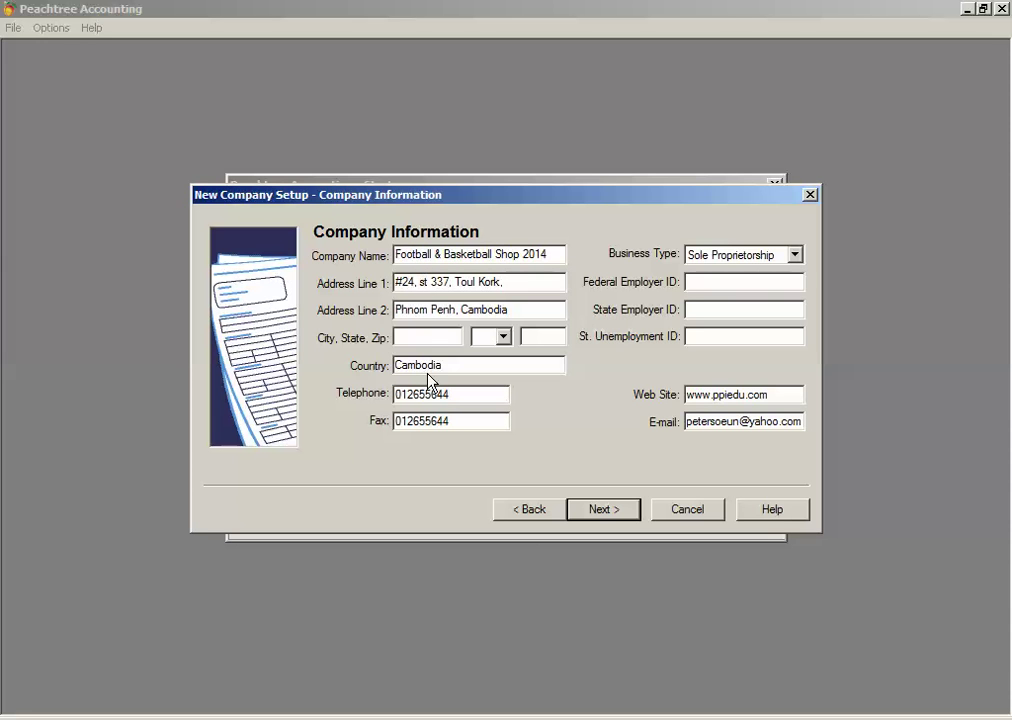
click(456, 418)
Step: Advance from Company Information to the Chart of Accounts page
click(635, 517)
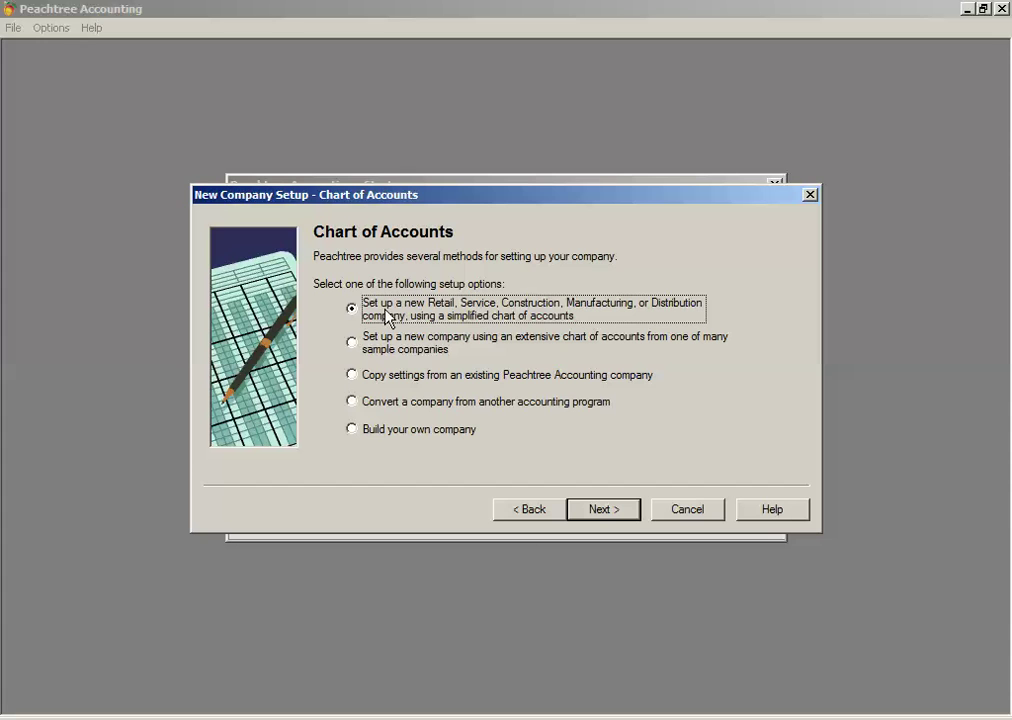
Step: Choose 'Build your own company' for the chart of accounts and continue
click(375, 432)
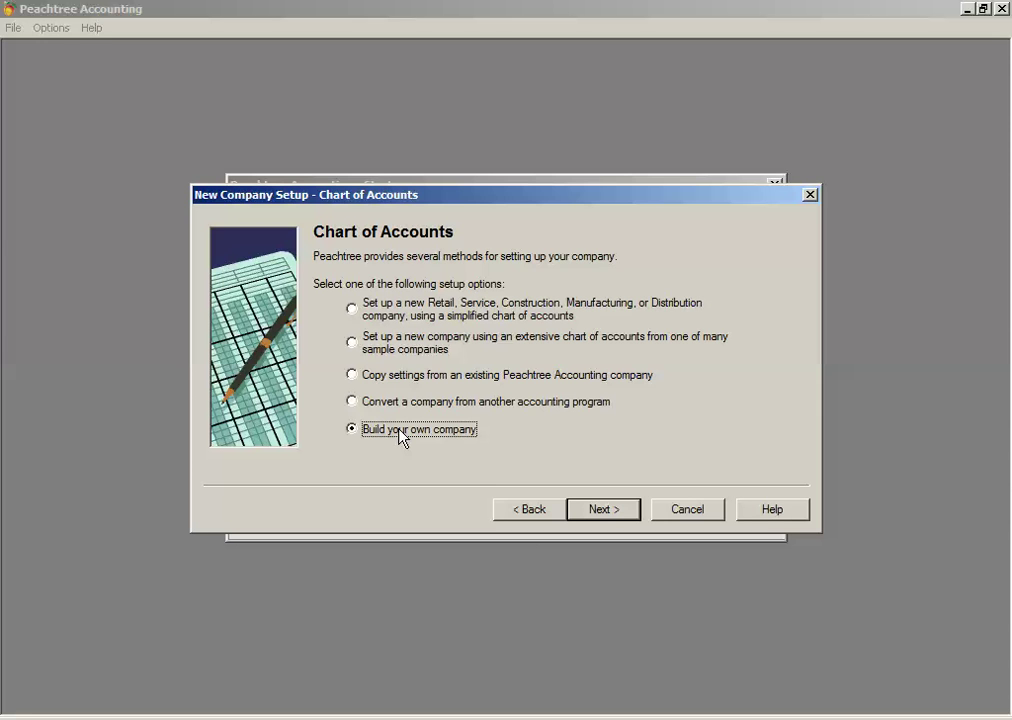
click(603, 512)
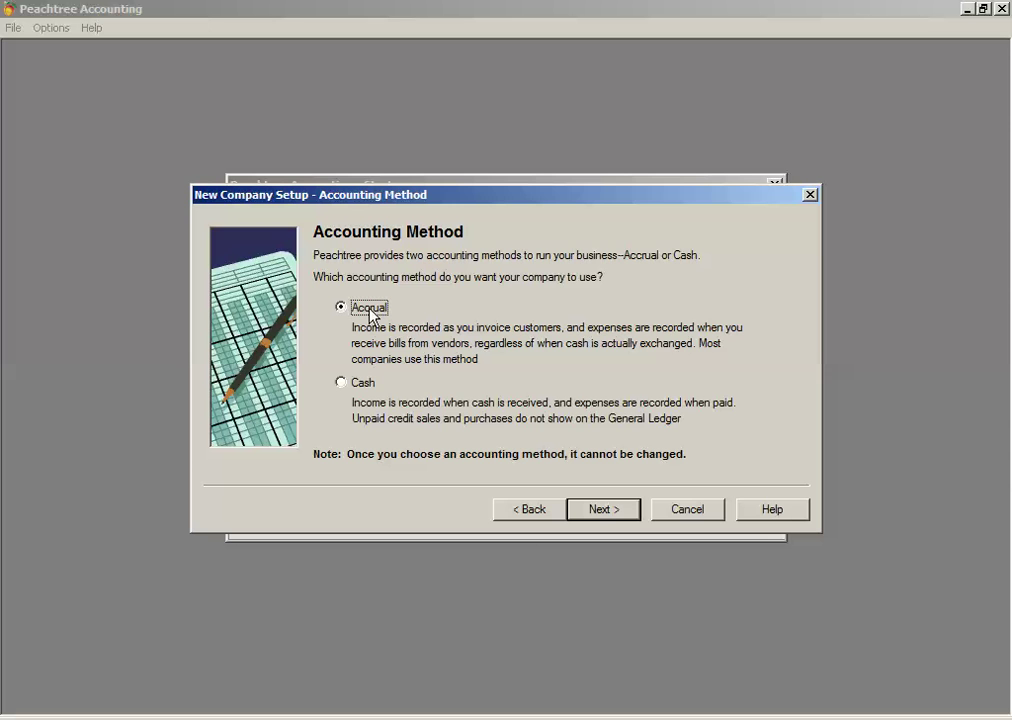
Step: Keep Accrual as the accounting method and continue to Posting Method
click(605, 509)
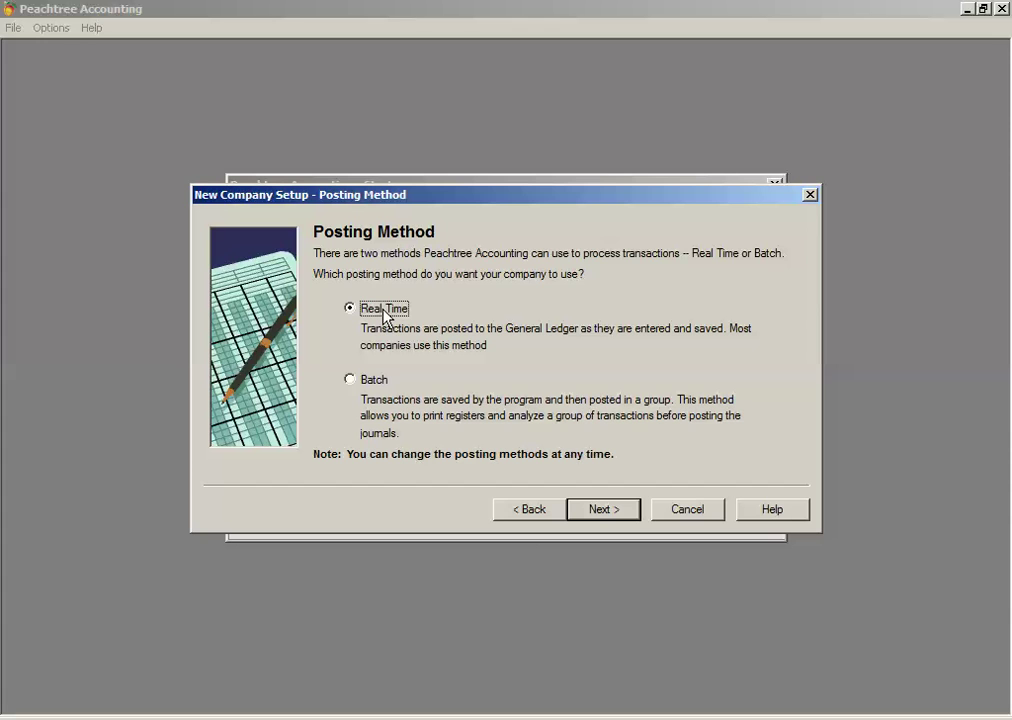
Step: Switch between Real Time and Batch, finishing with Batch as the posting method
click(378, 381)
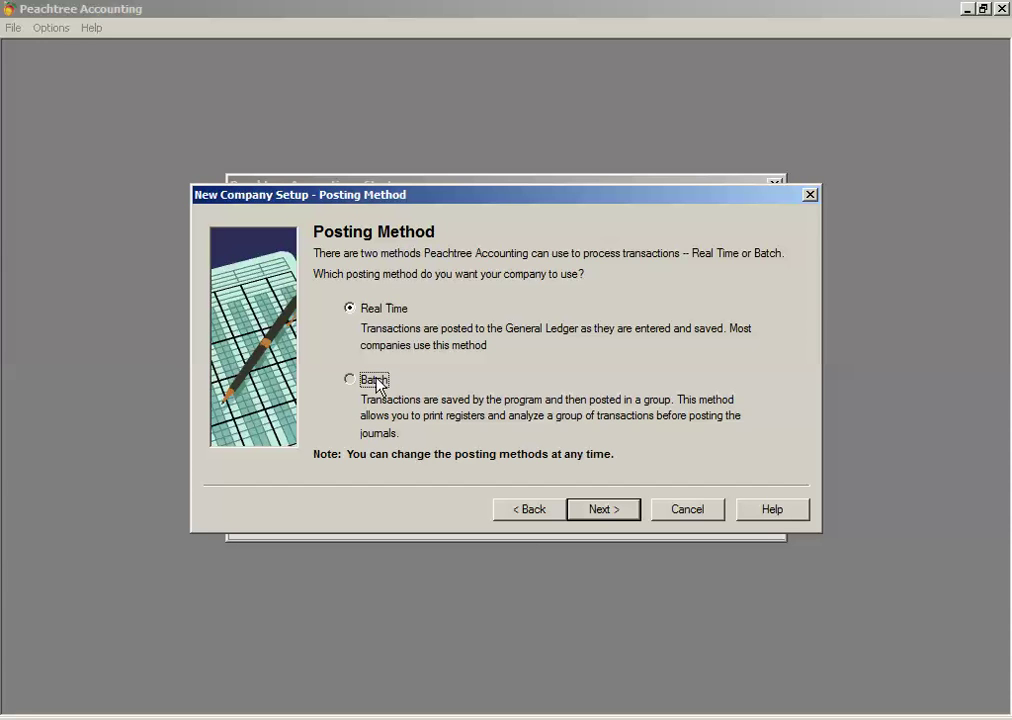
click(380, 310)
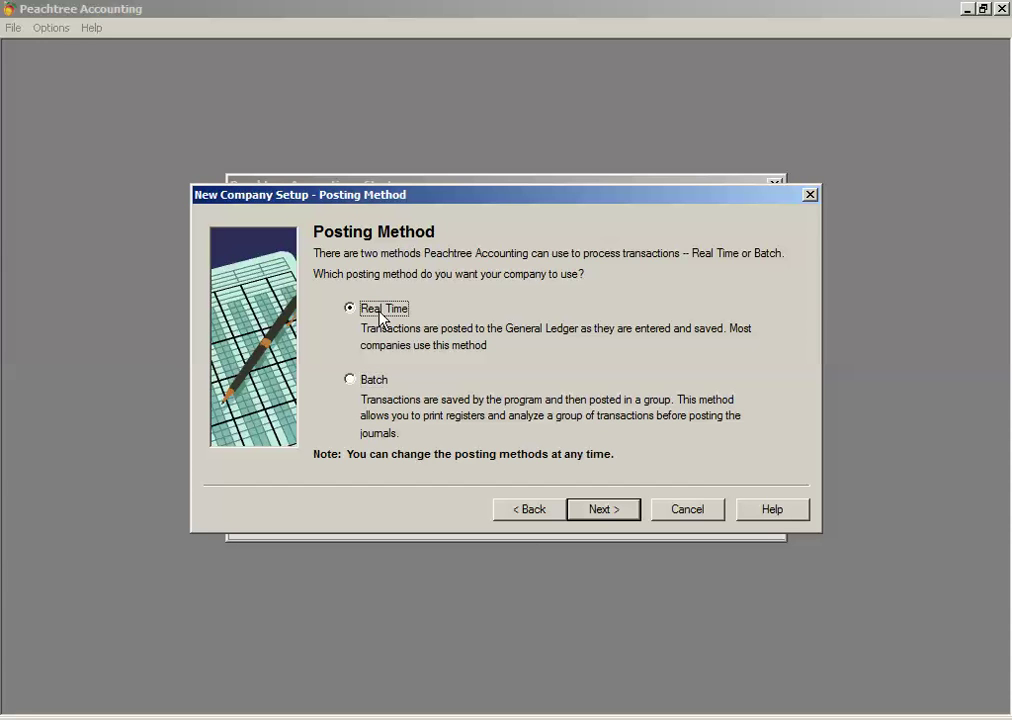
click(378, 383)
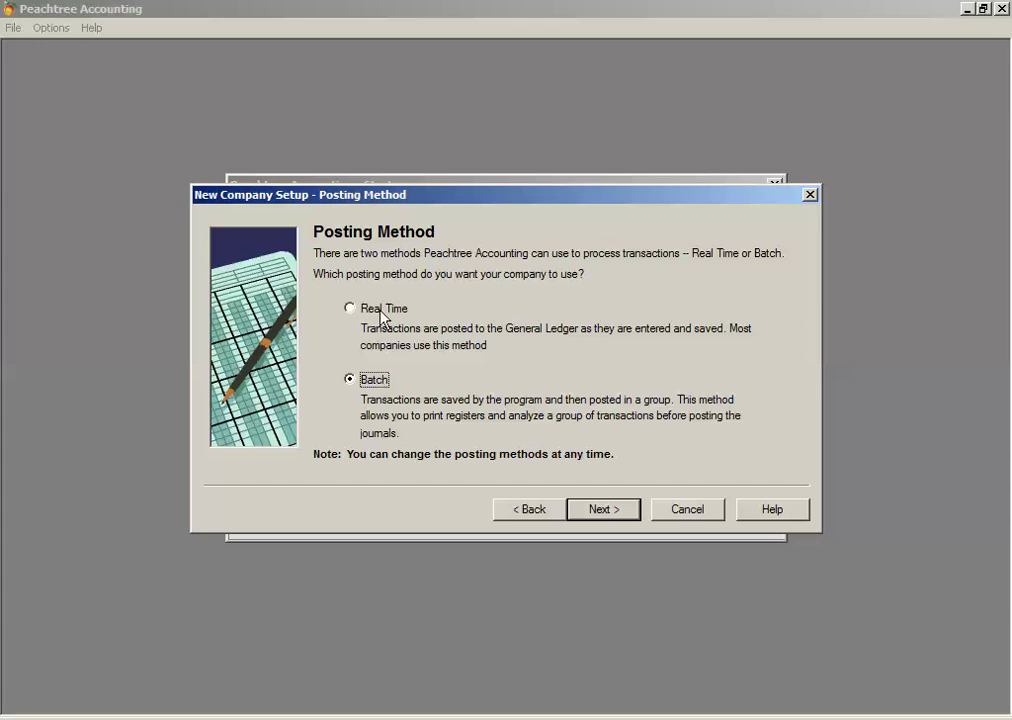
click(382, 312)
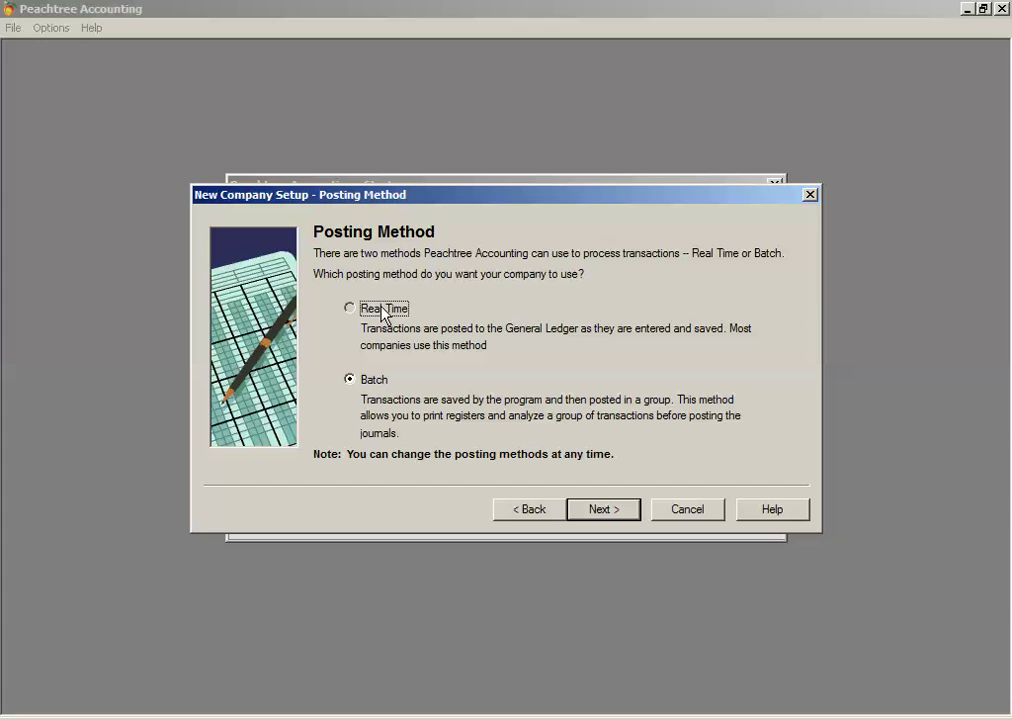
click(369, 384)
click(374, 381)
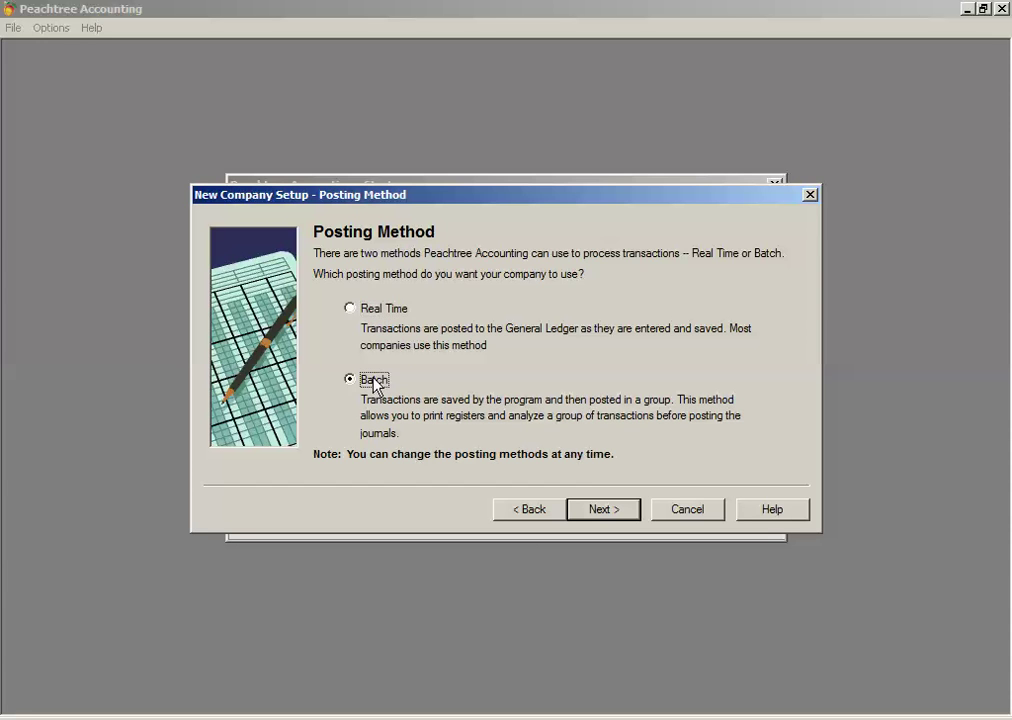
Step: Switch the company's posting method back to Real Time
click(385, 310)
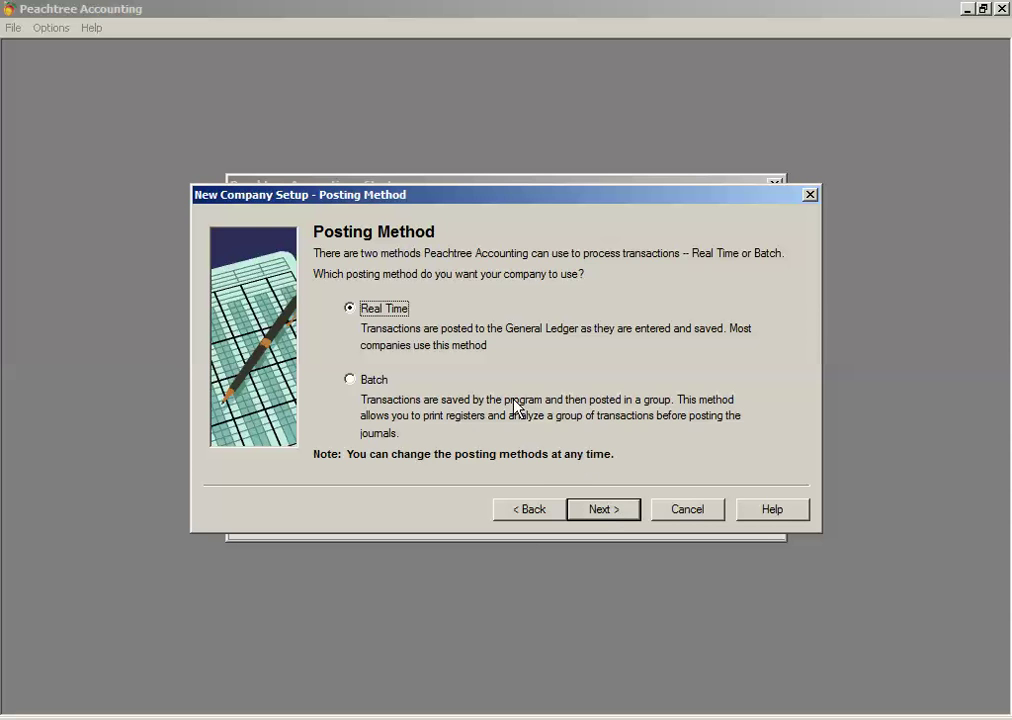
Step: Keep Real Time posting, try both period options, and settle on 12 monthly accounting periods
click(600, 510)
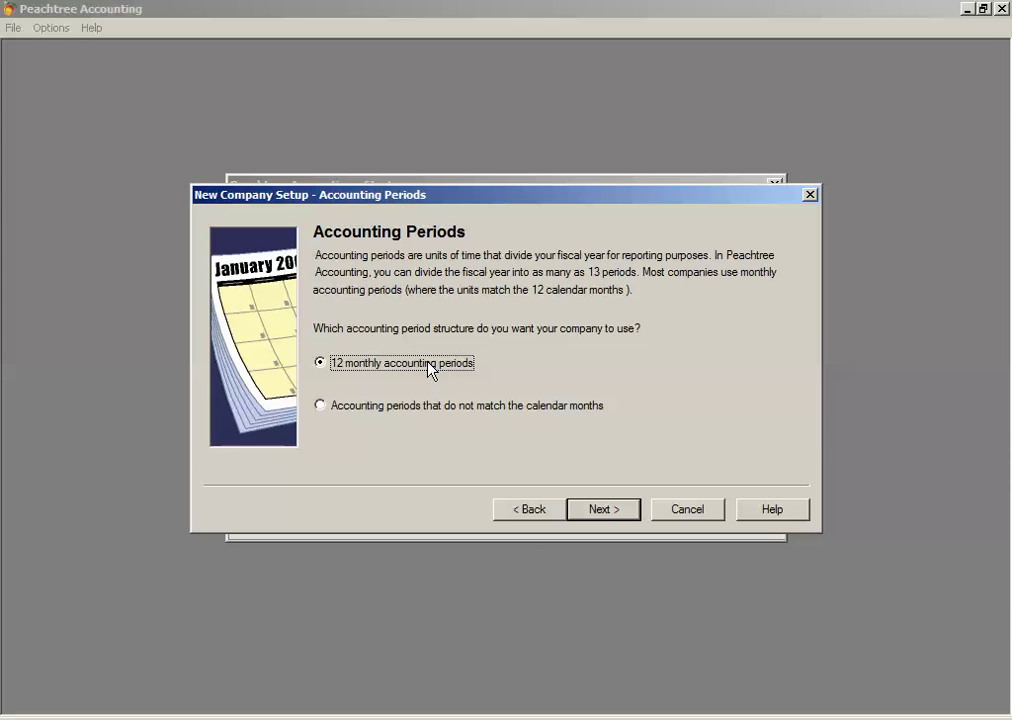
click(398, 410)
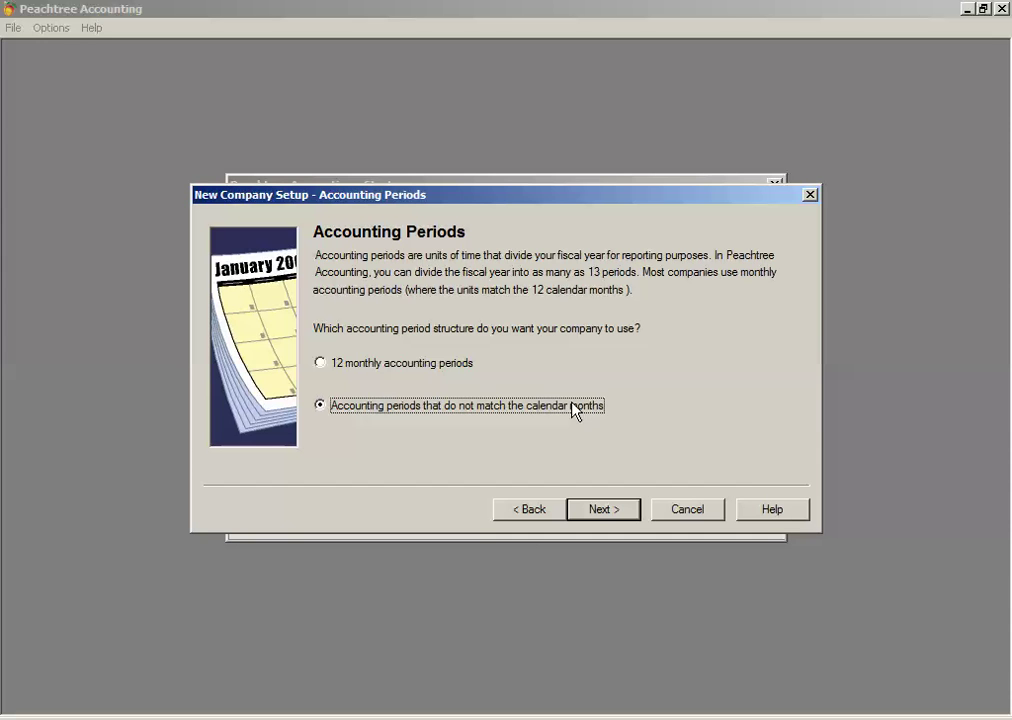
click(466, 364)
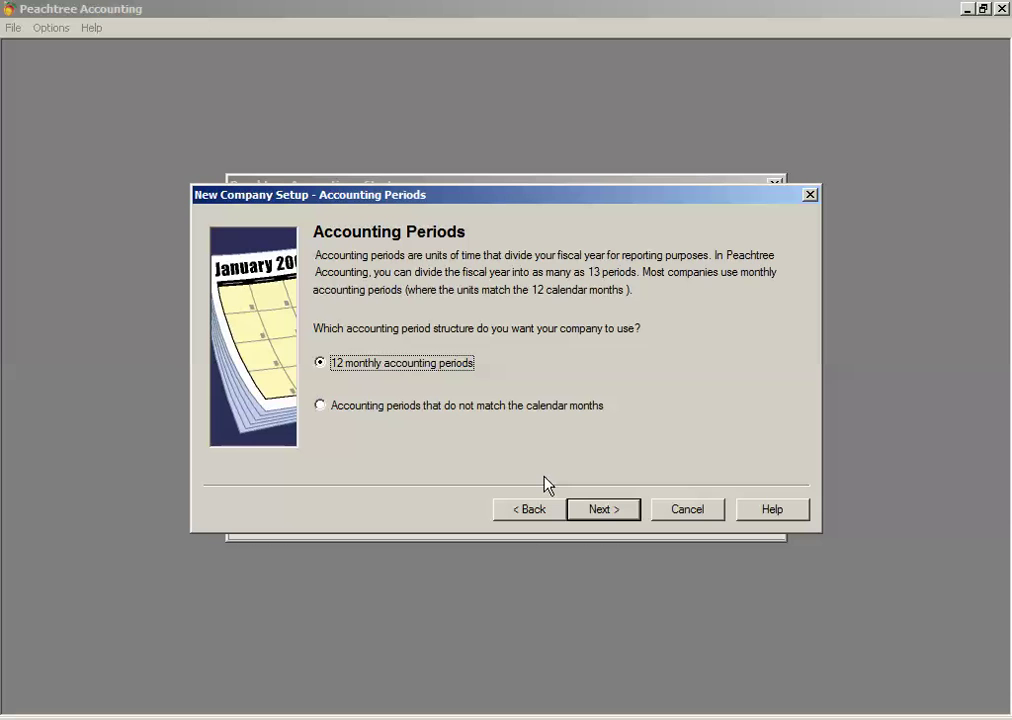
Step: Keep January 2014 as the first data-entry month with payroll year 2014, and reach the Finish page
click(601, 510)
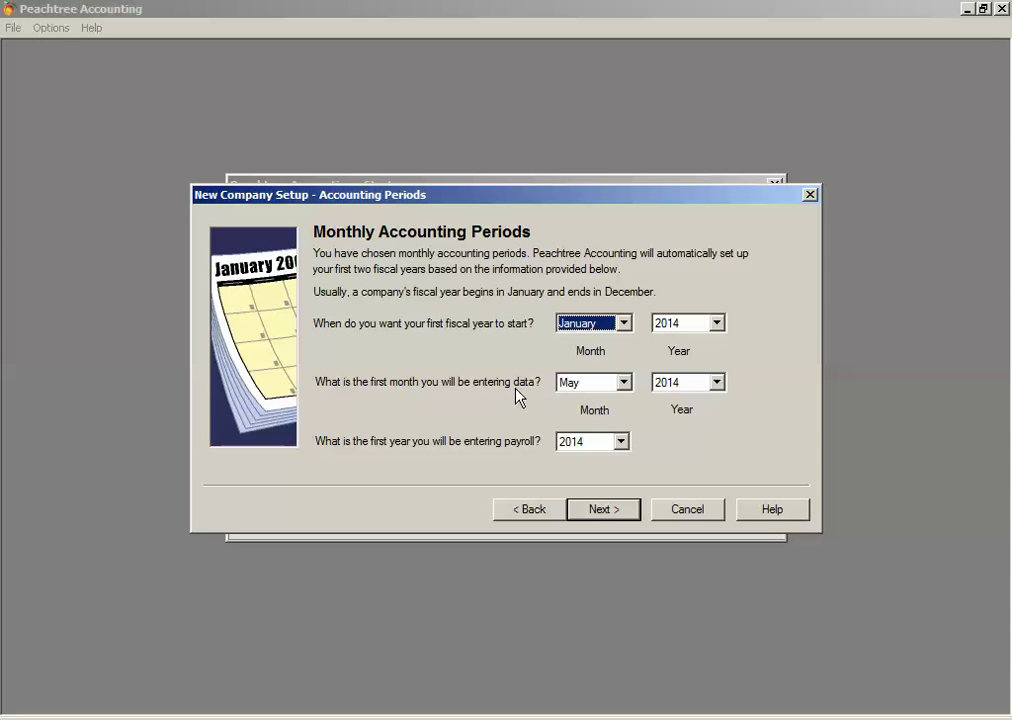
click(583, 390)
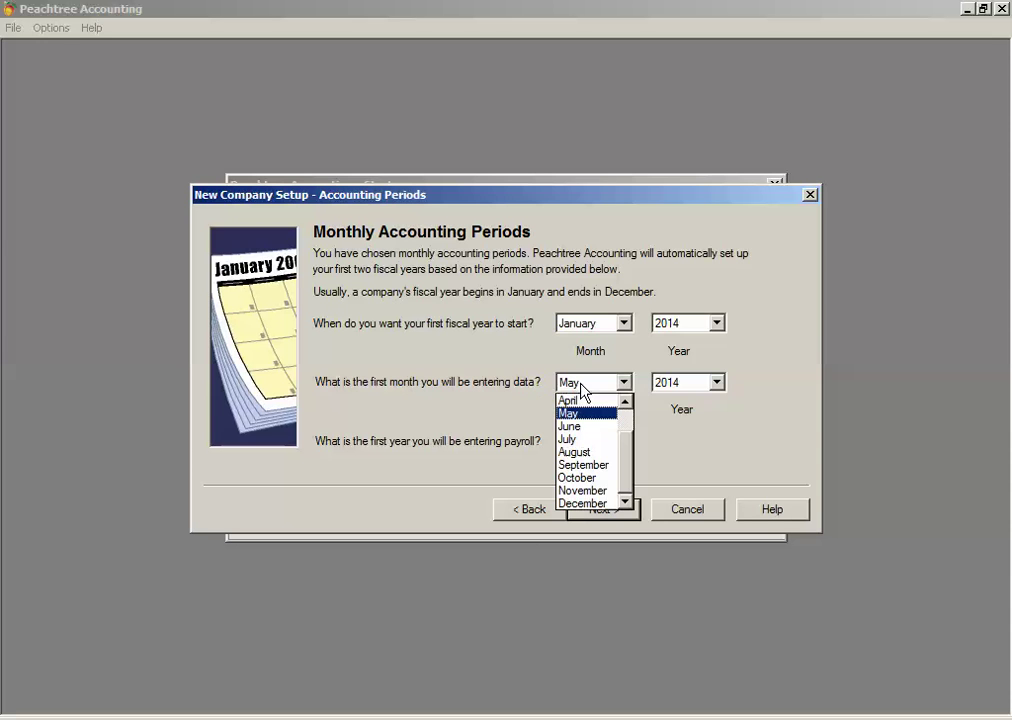
scroll(625, 425, up, 1)
scroll(620, 415, up, 1)
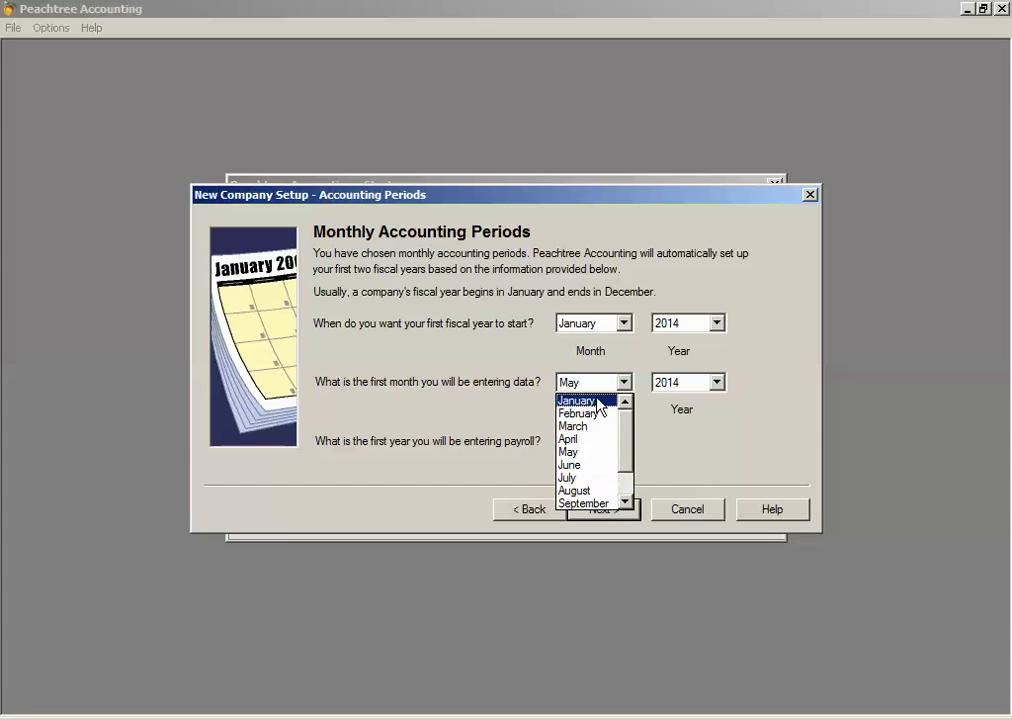
click(605, 400)
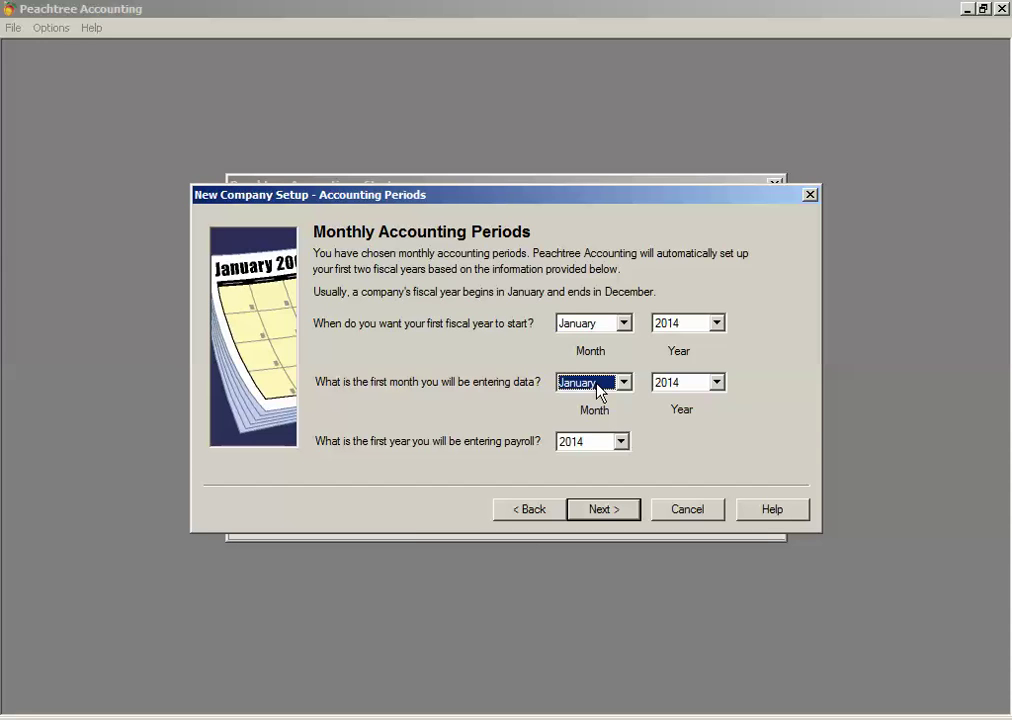
click(598, 386)
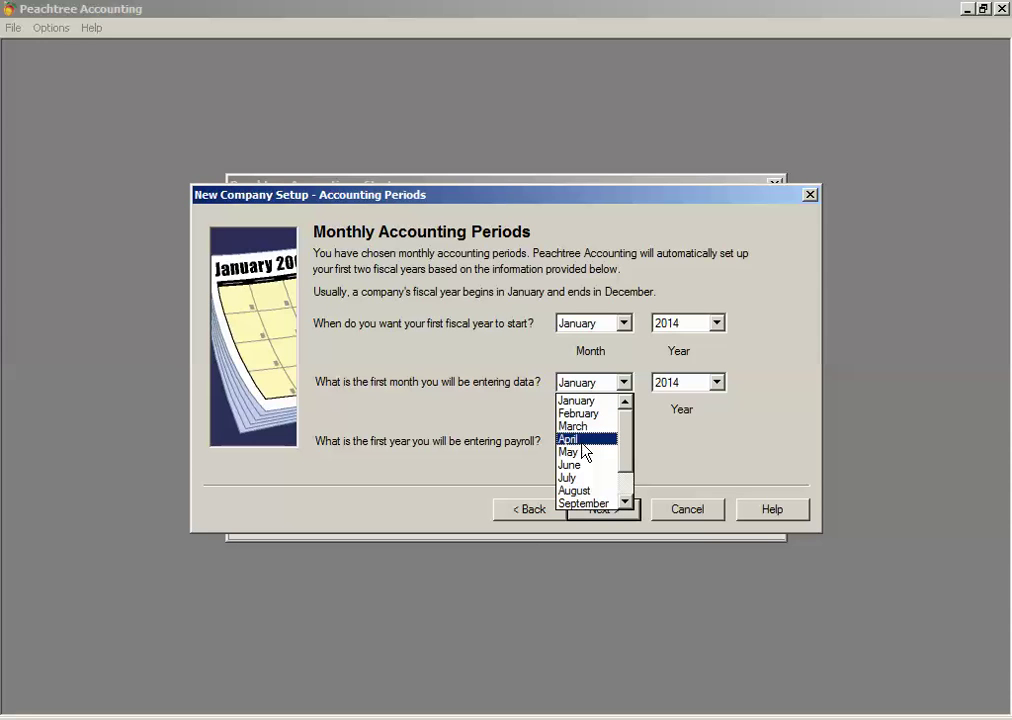
click(579, 400)
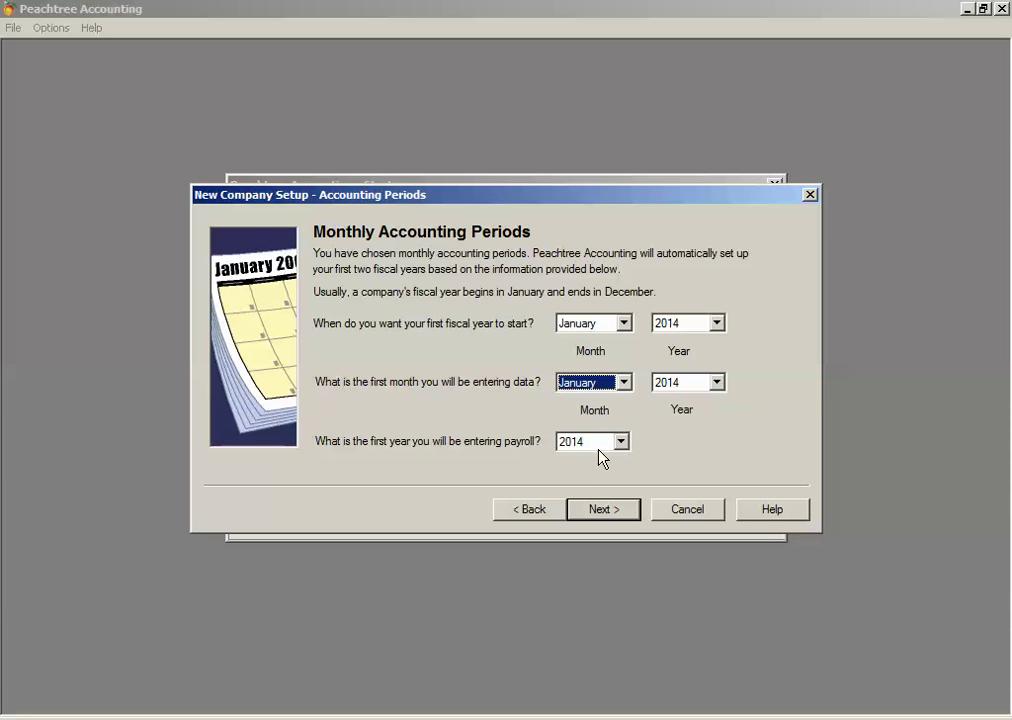
click(607, 510)
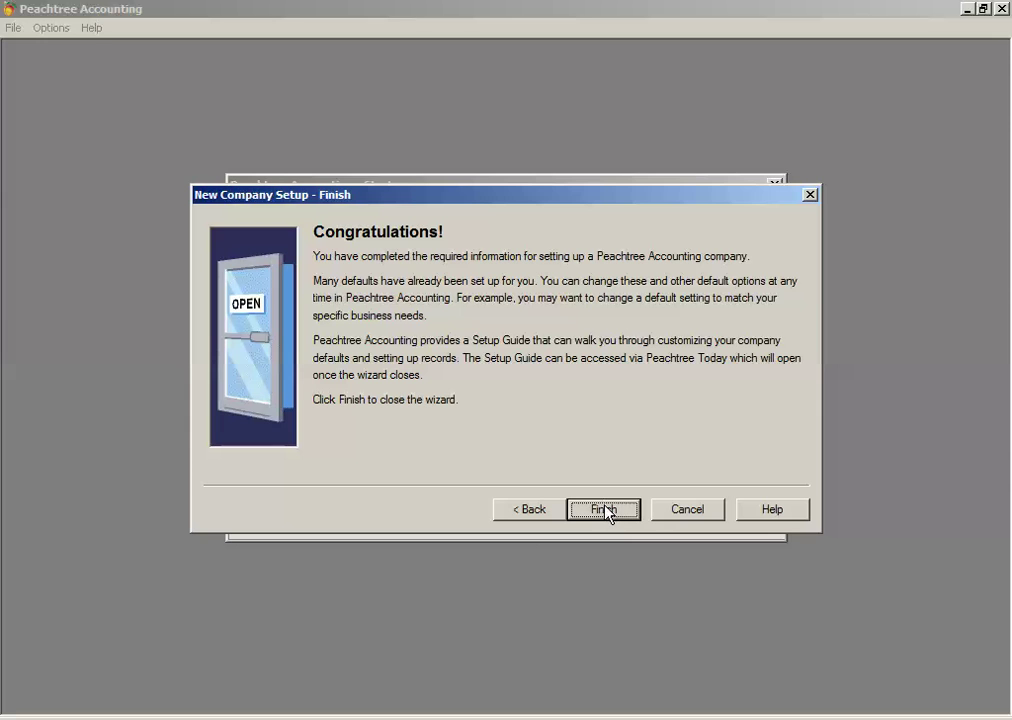
Step: Finish the wizard so Football & Basketball Shop 2014 is created and opens on Peachtree Today
click(605, 511)
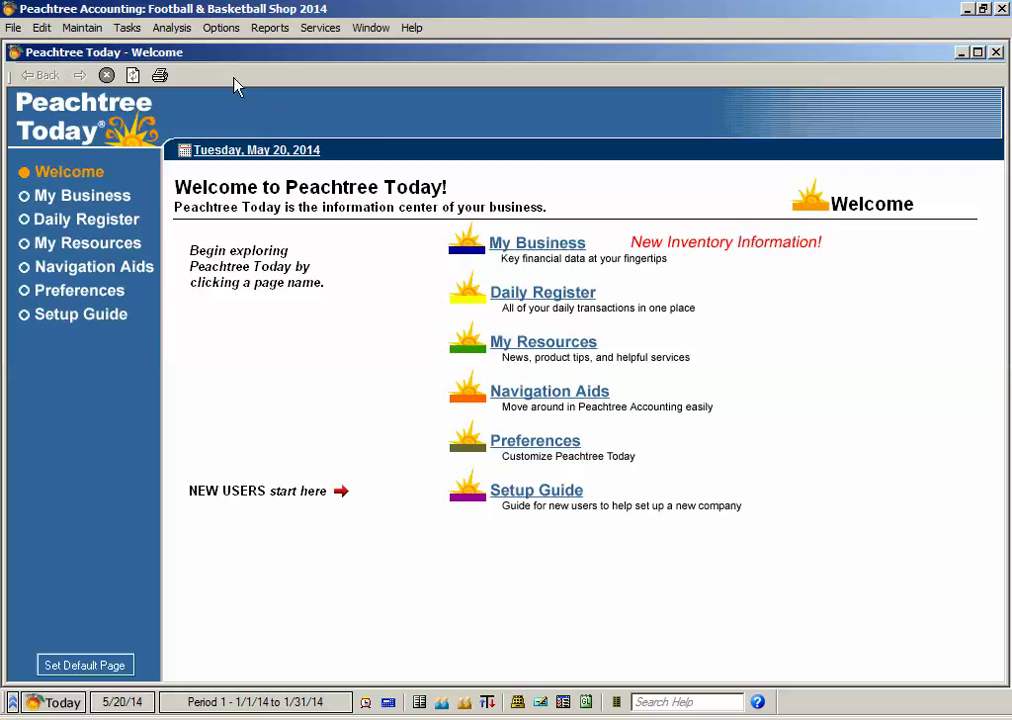
Step: Maximize the Peachtree Today page and bring up the Reports menu
double_click(320, 53)
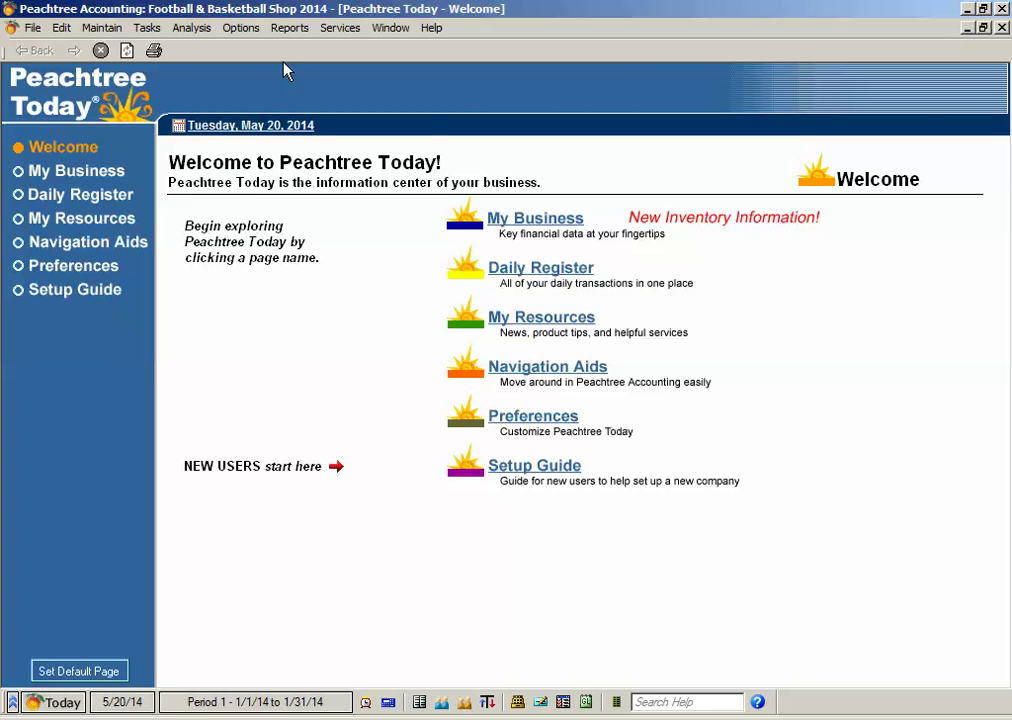
click(296, 30)
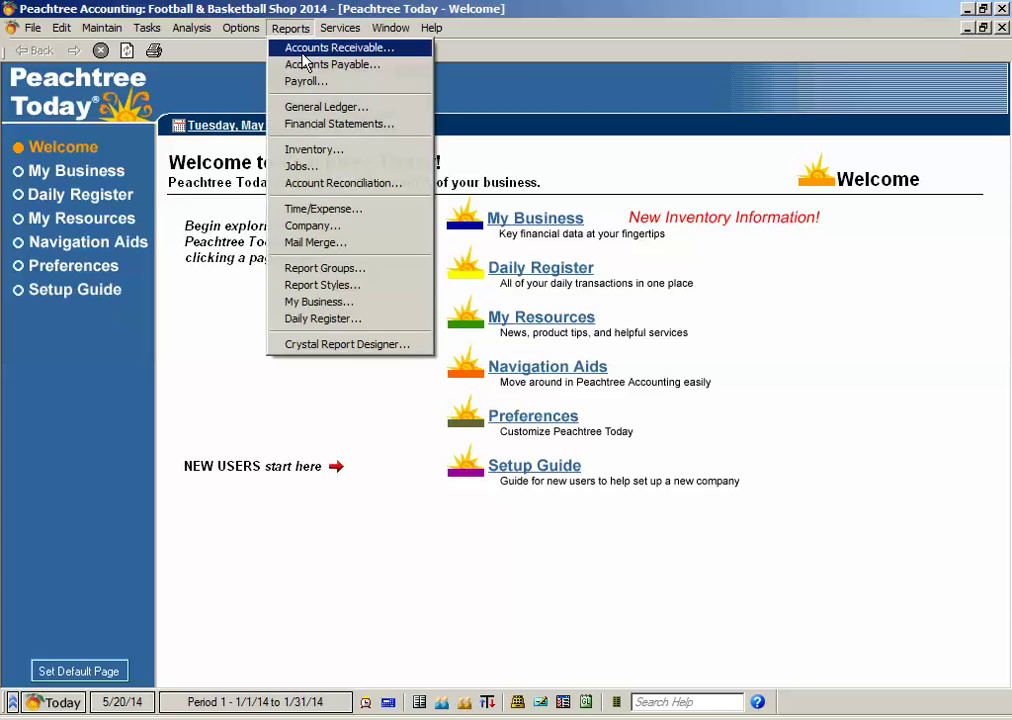
Step: Generate the <Standard> Balance Sheet from Financial Statements for January 31, 2014
click(373, 122)
double_click(320, 108)
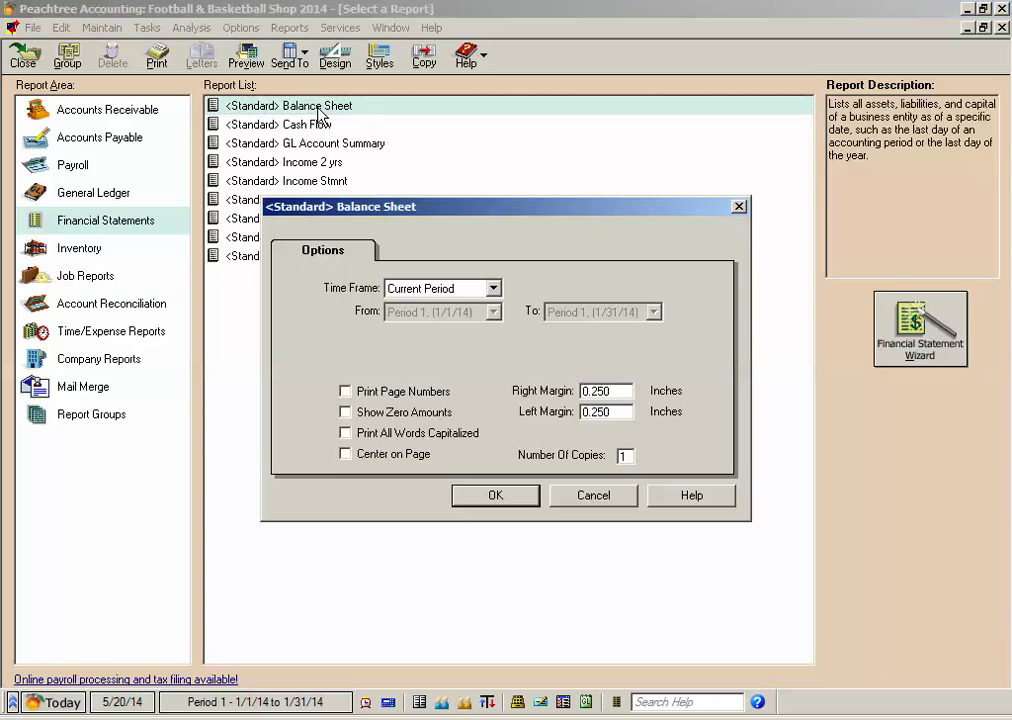
click(493, 496)
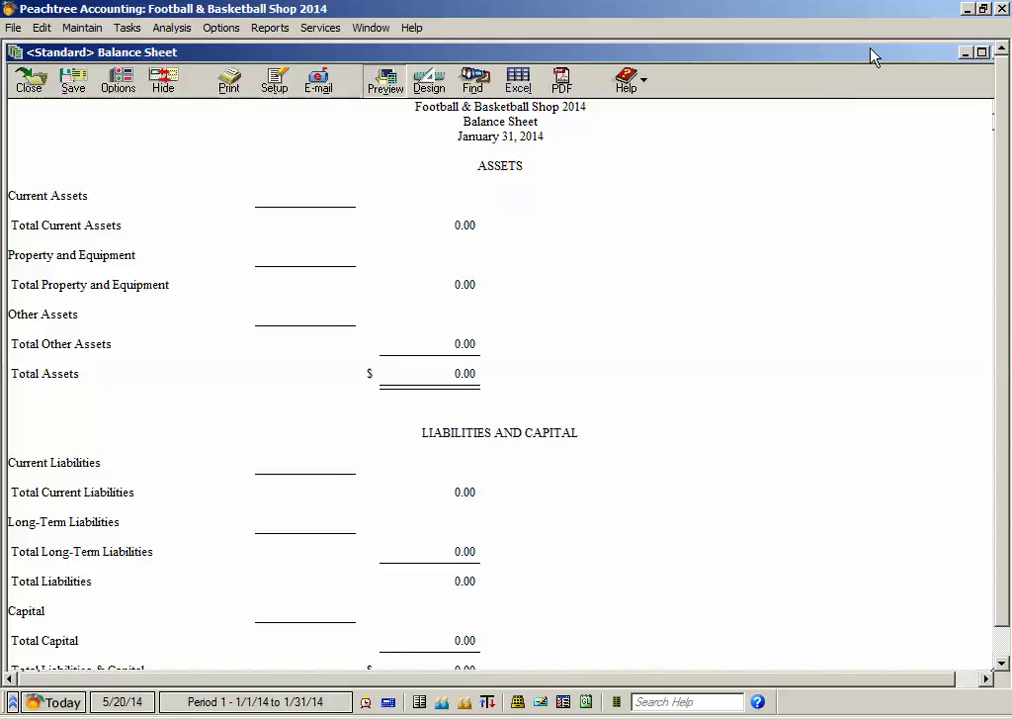
Step: Shift the Balance Sheet window slightly left, then close it to return to Select a Report
drag(874, 53, 795, 59)
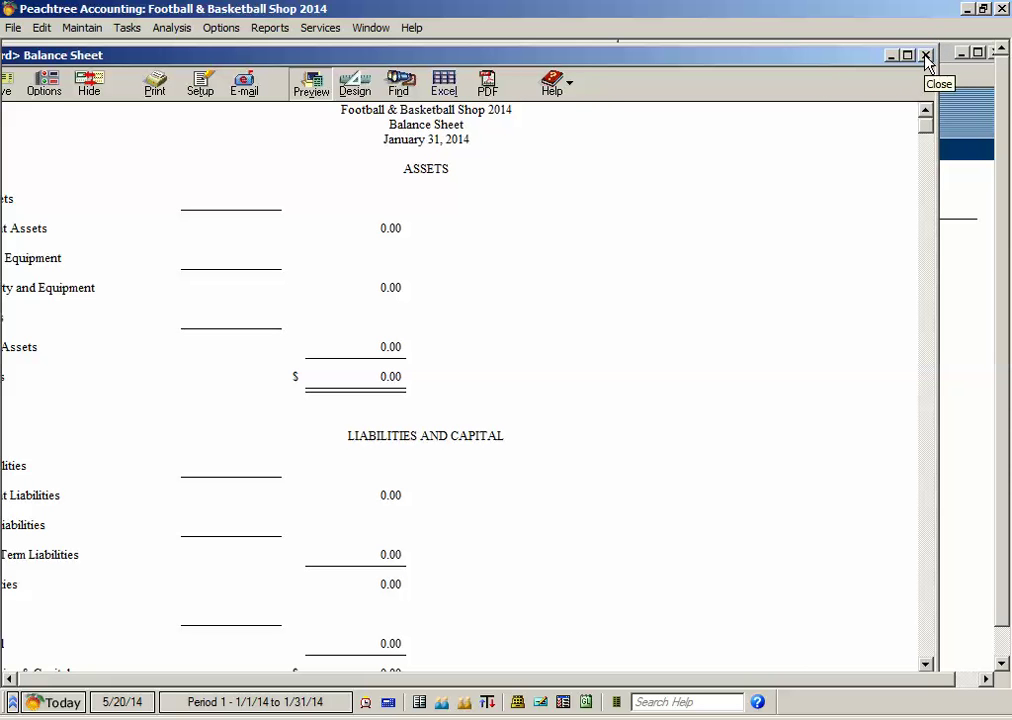
click(926, 57)
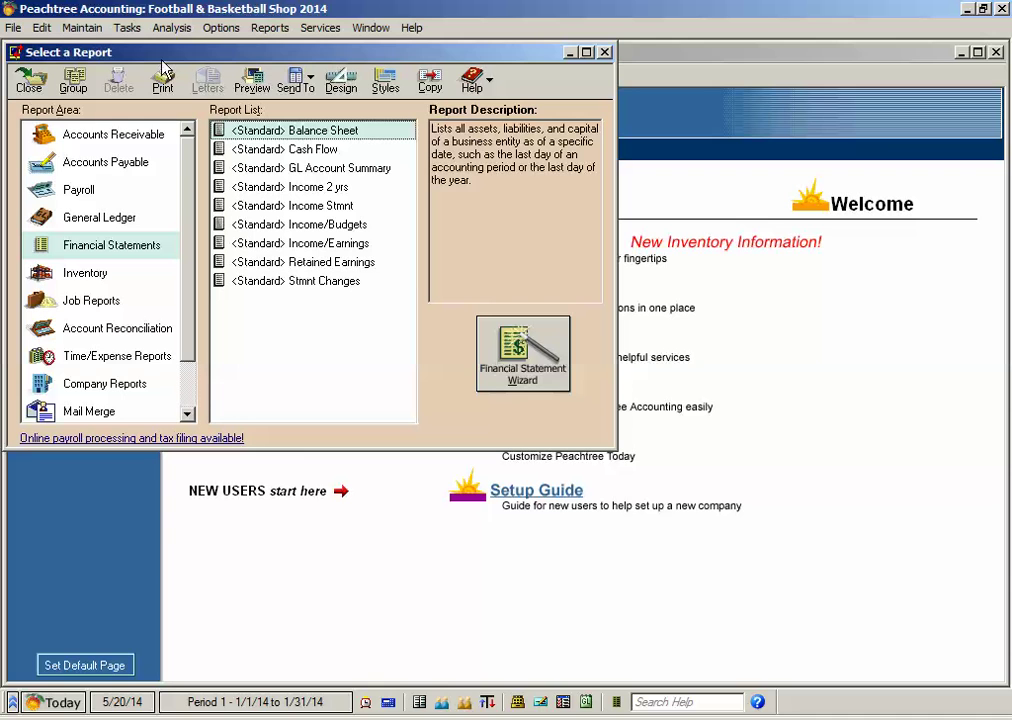
Step: Open Maintain > Company Information, then close it without changes
click(89, 28)
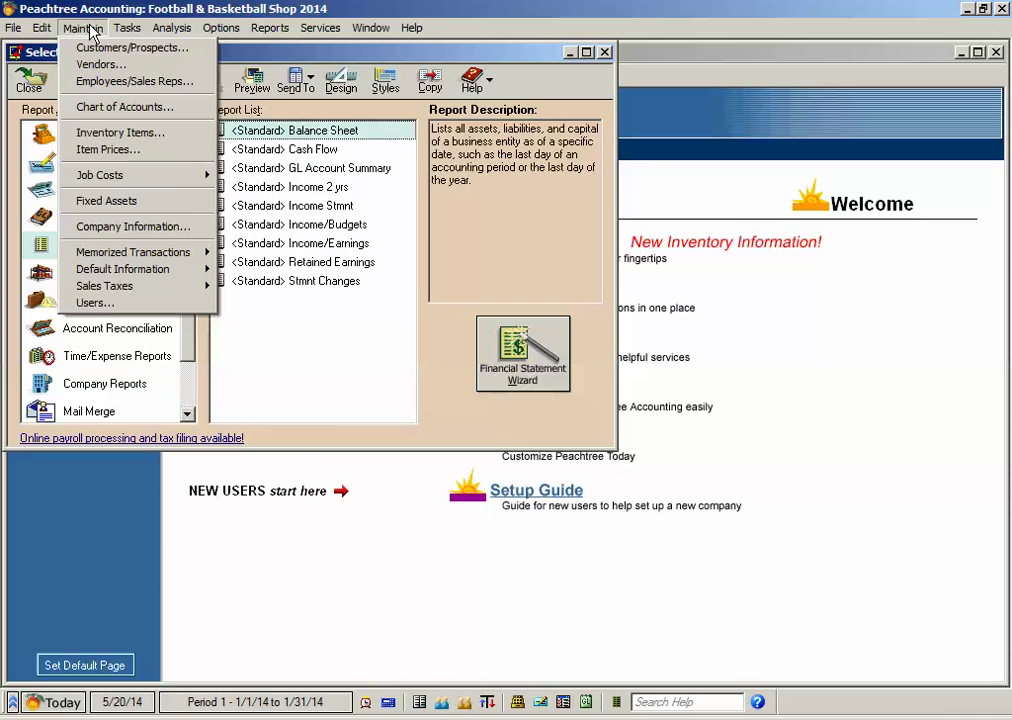
mouse_move(127, 30)
mouse_move(87, 28)
click(120, 227)
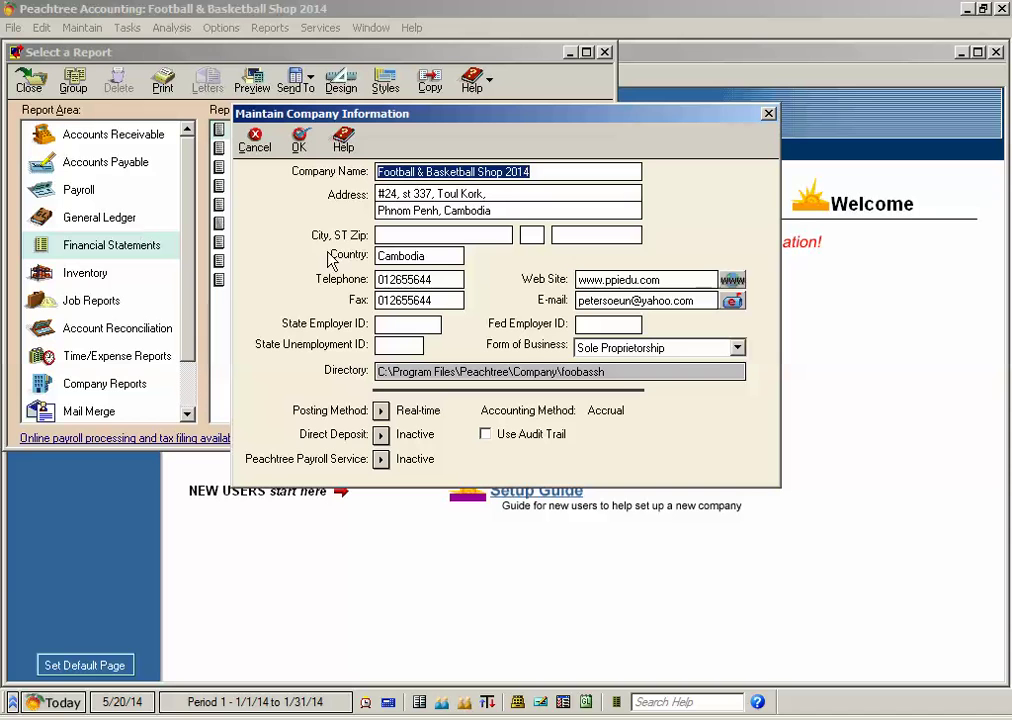
click(502, 170)
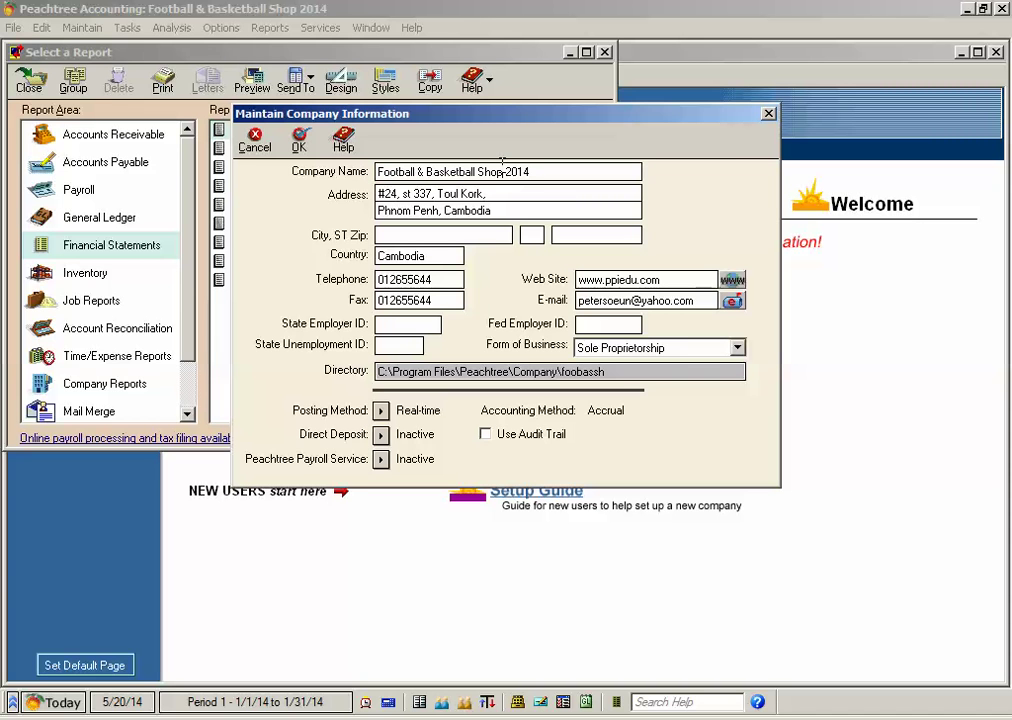
click(298, 140)
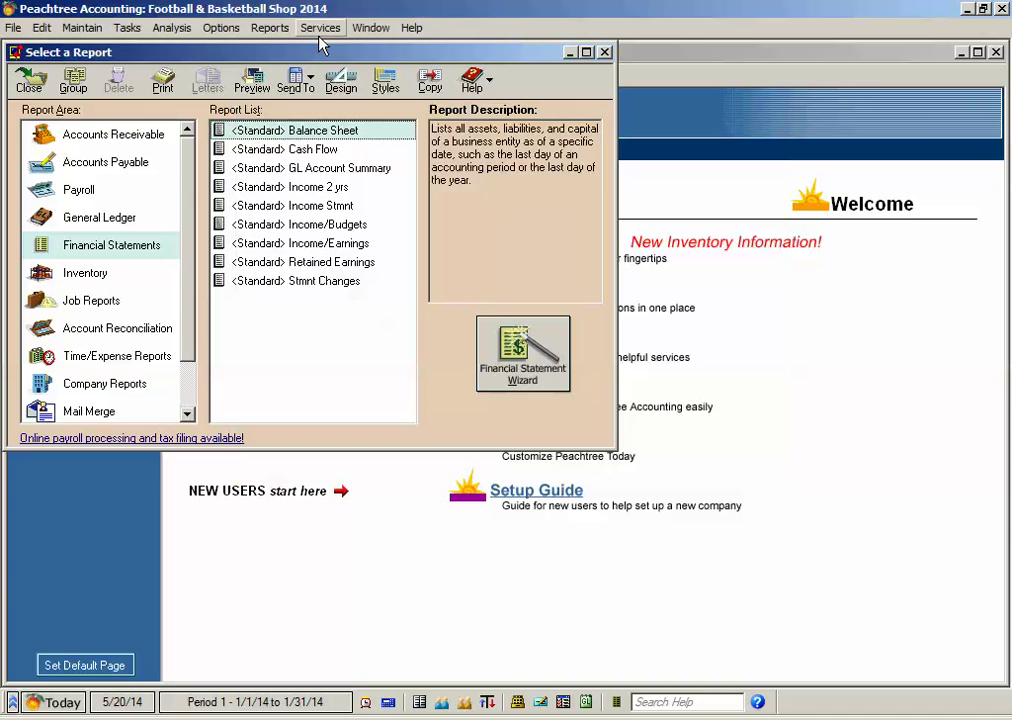
Step: Reopen Company Information and replace '2014' with 'DACC' in the company name
click(100, 30)
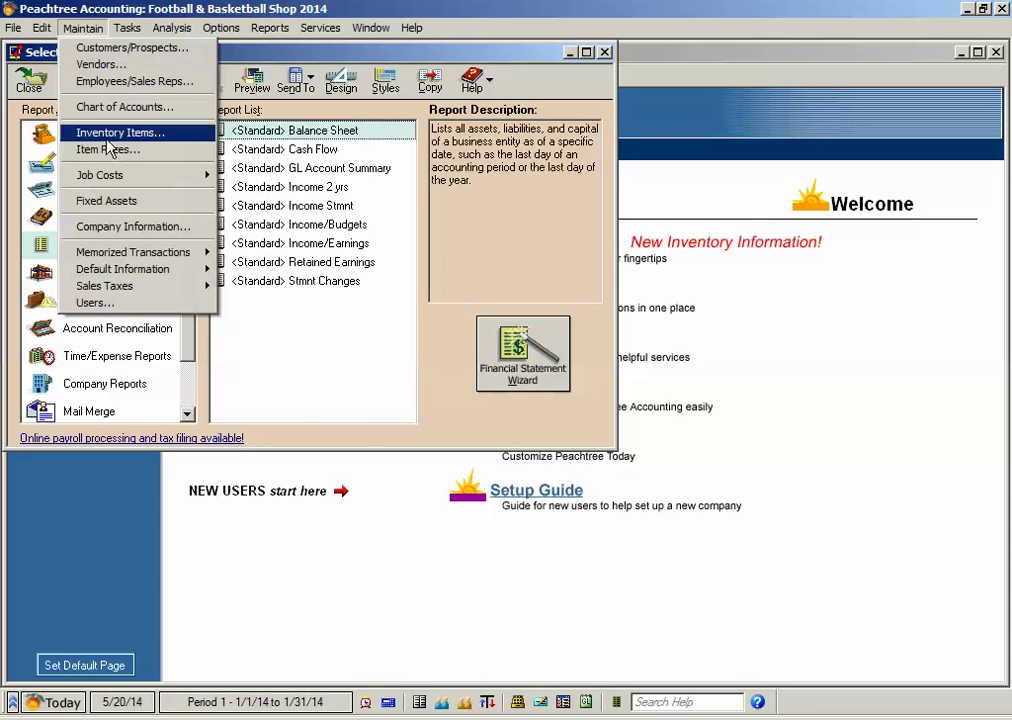
click(149, 227)
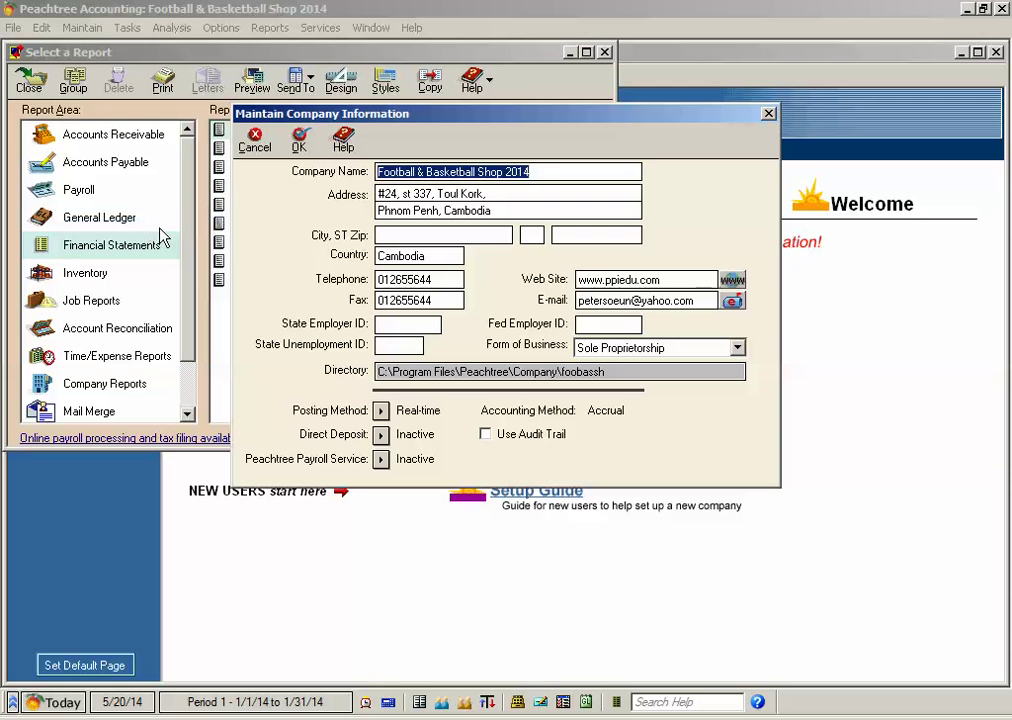
click(433, 165)
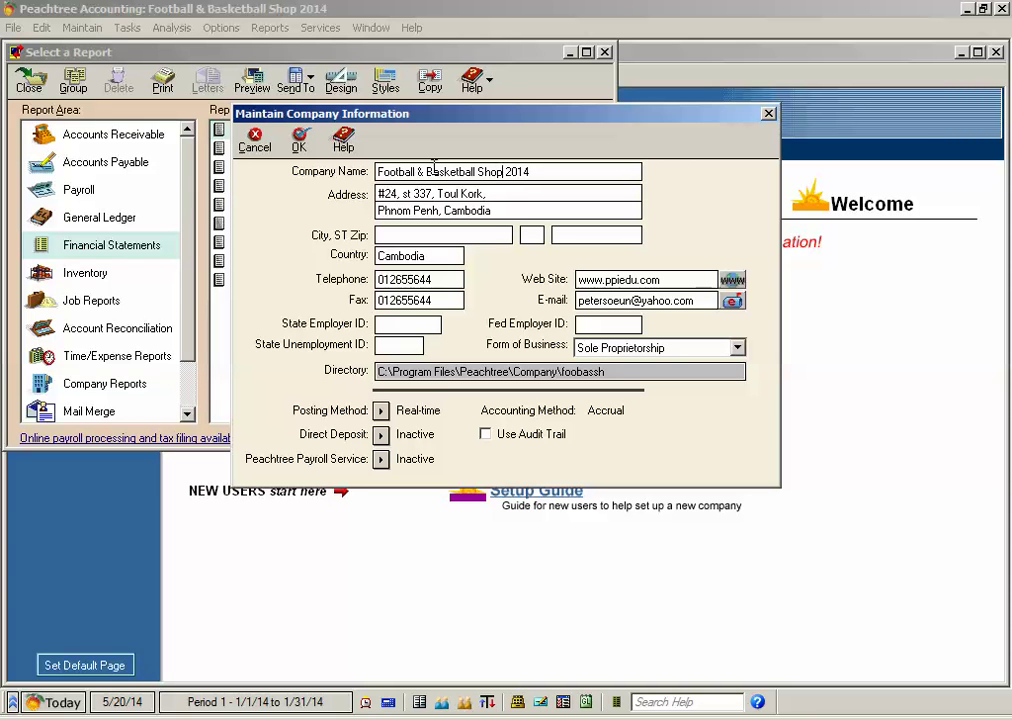
key(BackSpace)
key(Delete)
key(Delete)
key(Delete)
key(Delete)
text(DACC)
Step: Save the DACC name, rerun the <Standard> Balance Sheet to check its header, then close both windows
click(313, 148)
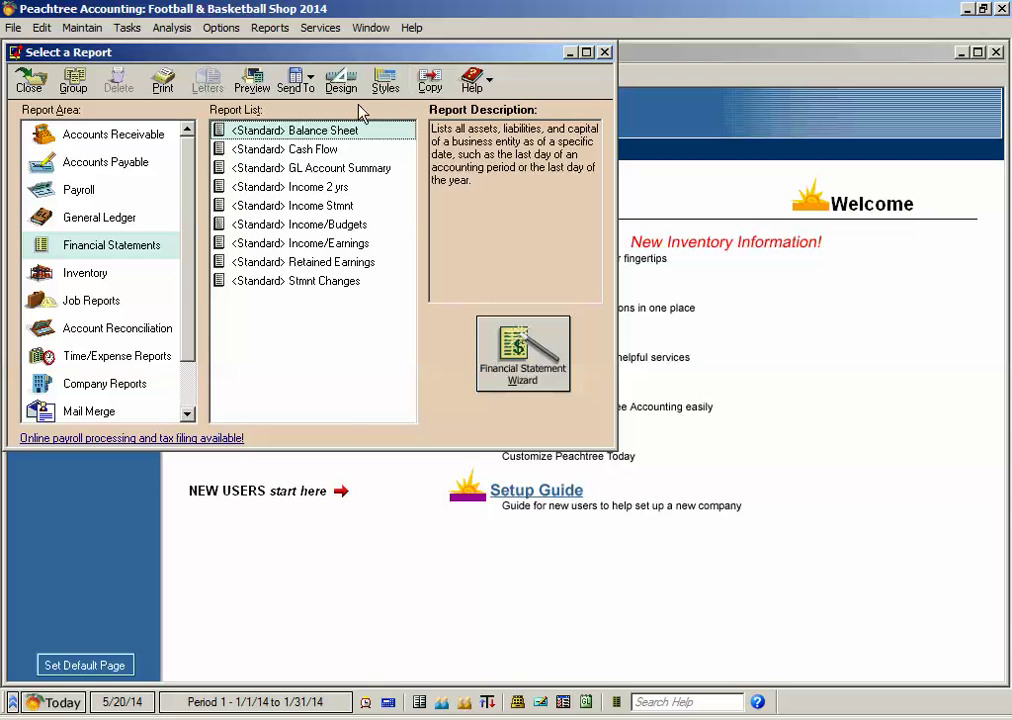
double_click(360, 131)
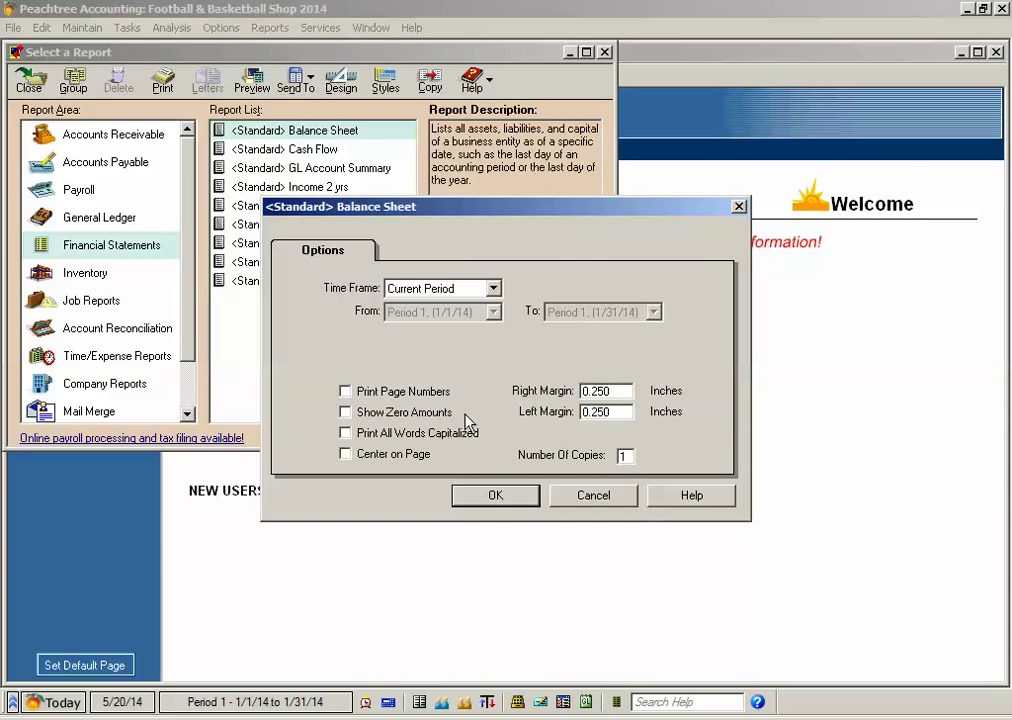
click(495, 494)
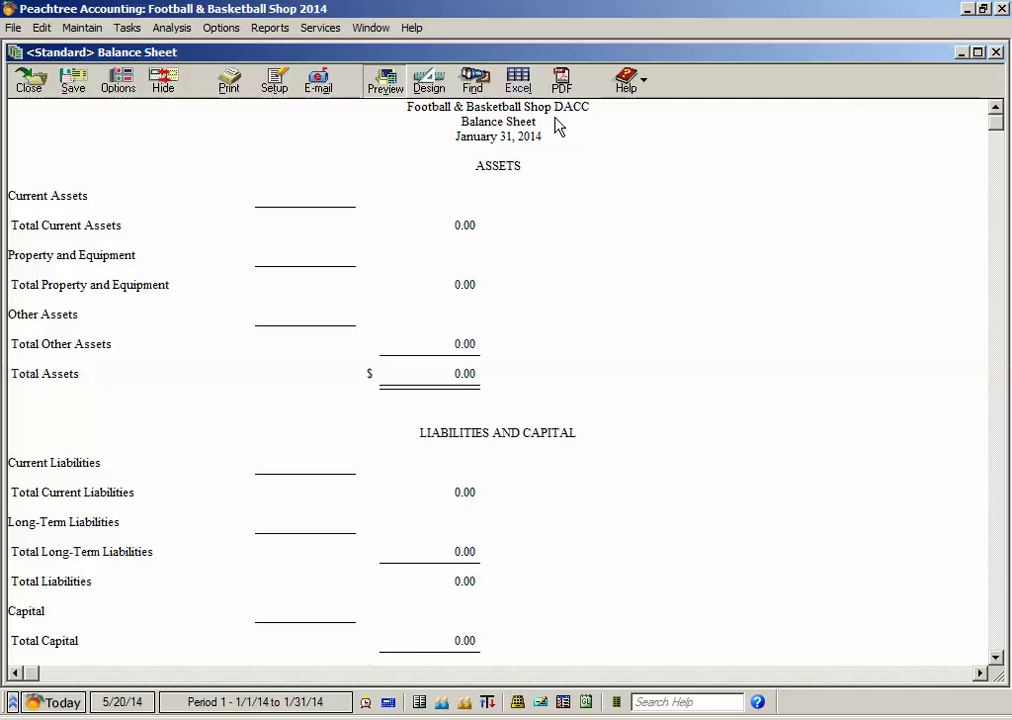
key(Escape)
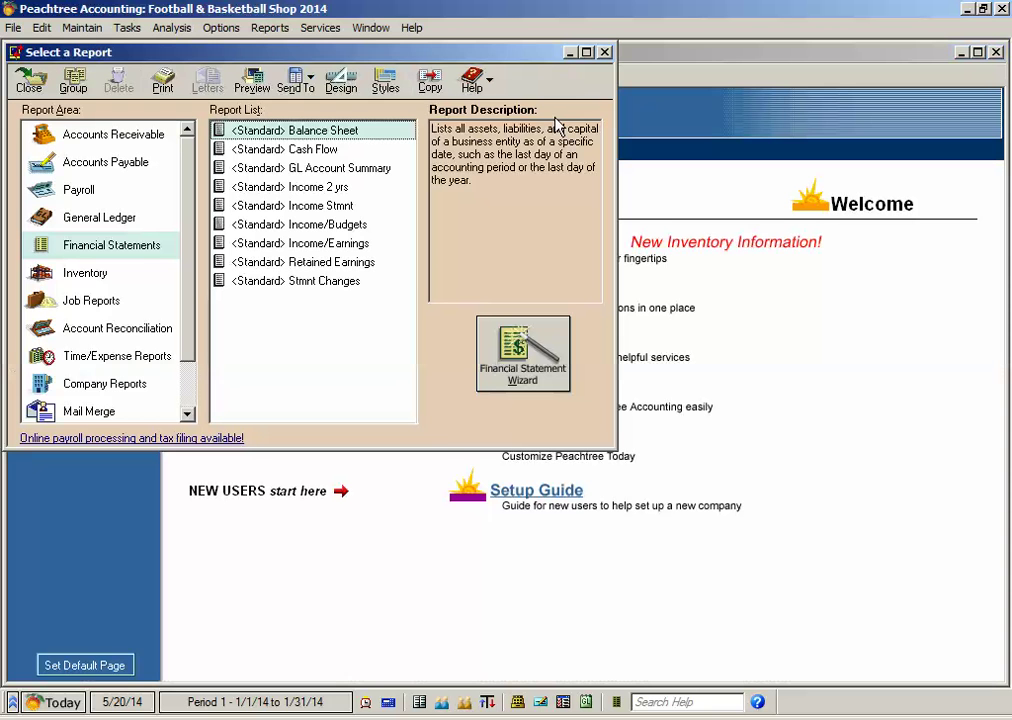
click(604, 53)
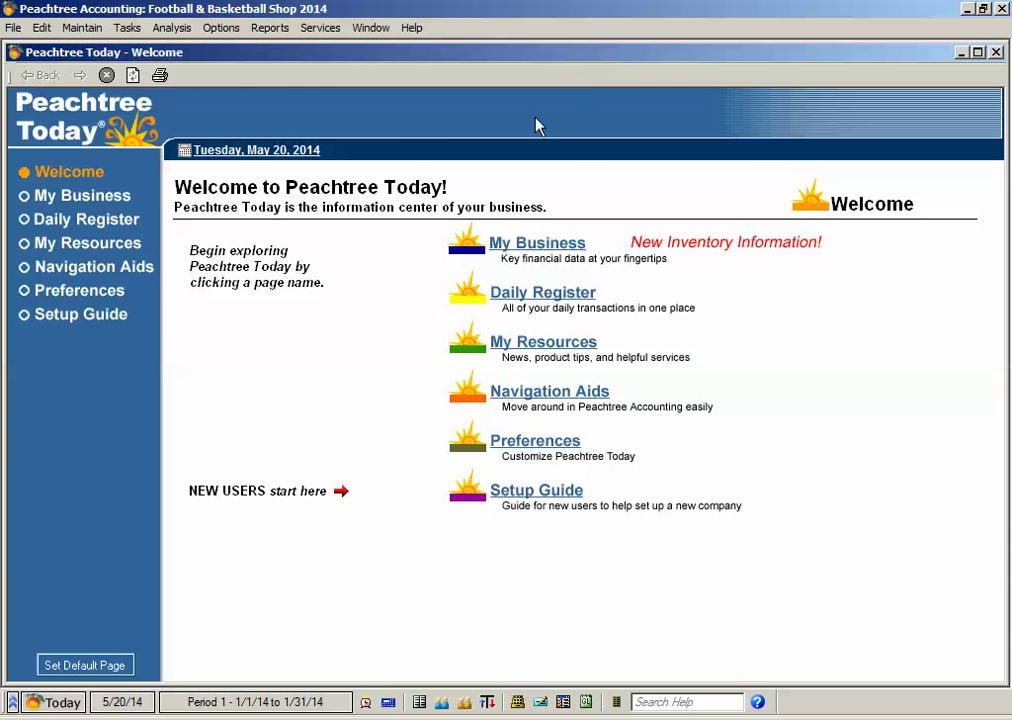